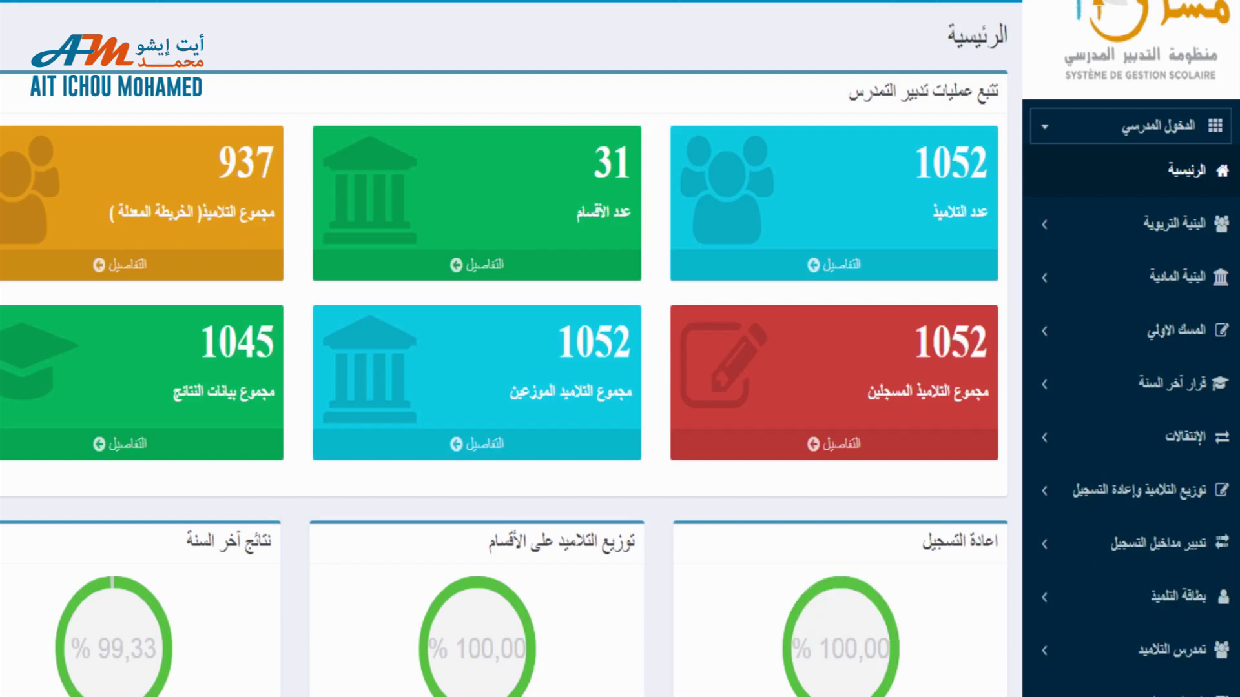
# Step: View the إضافة الأقسام page under البنية التربوية and the page for distributing students to groups
pyautogui.click(1166, 223)
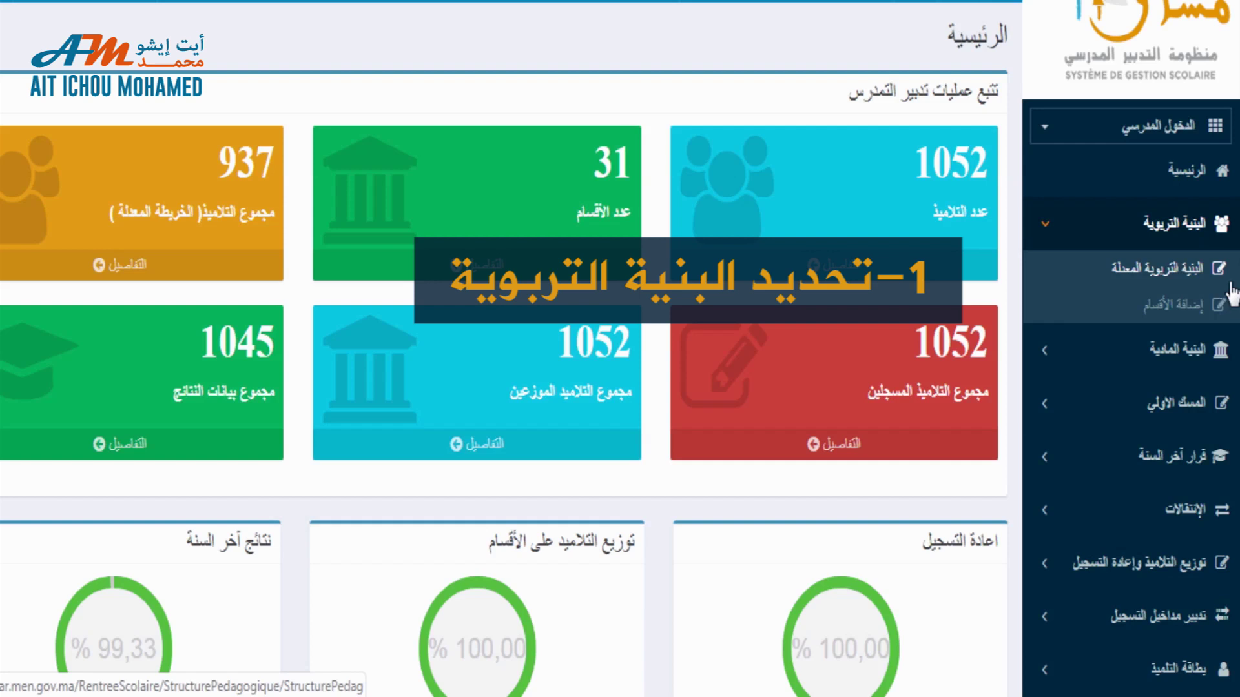
pyautogui.click(1171, 305)
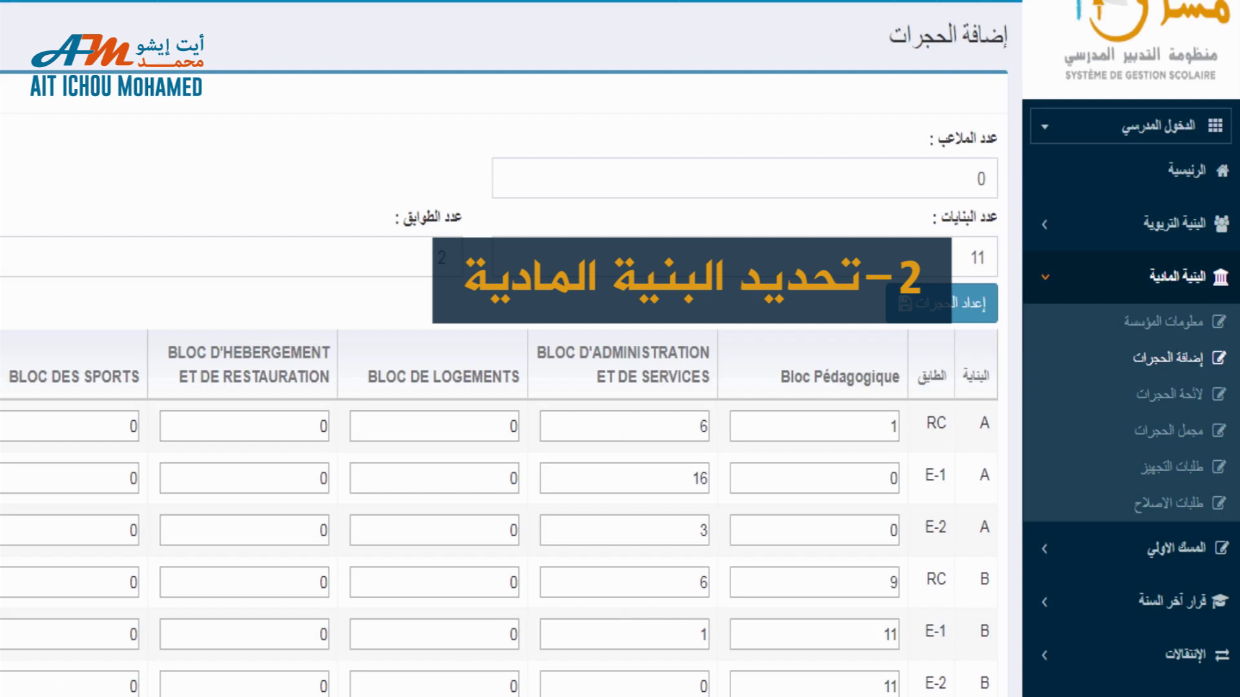
pyautogui.click(1221, 402)
pyautogui.click(114, 238)
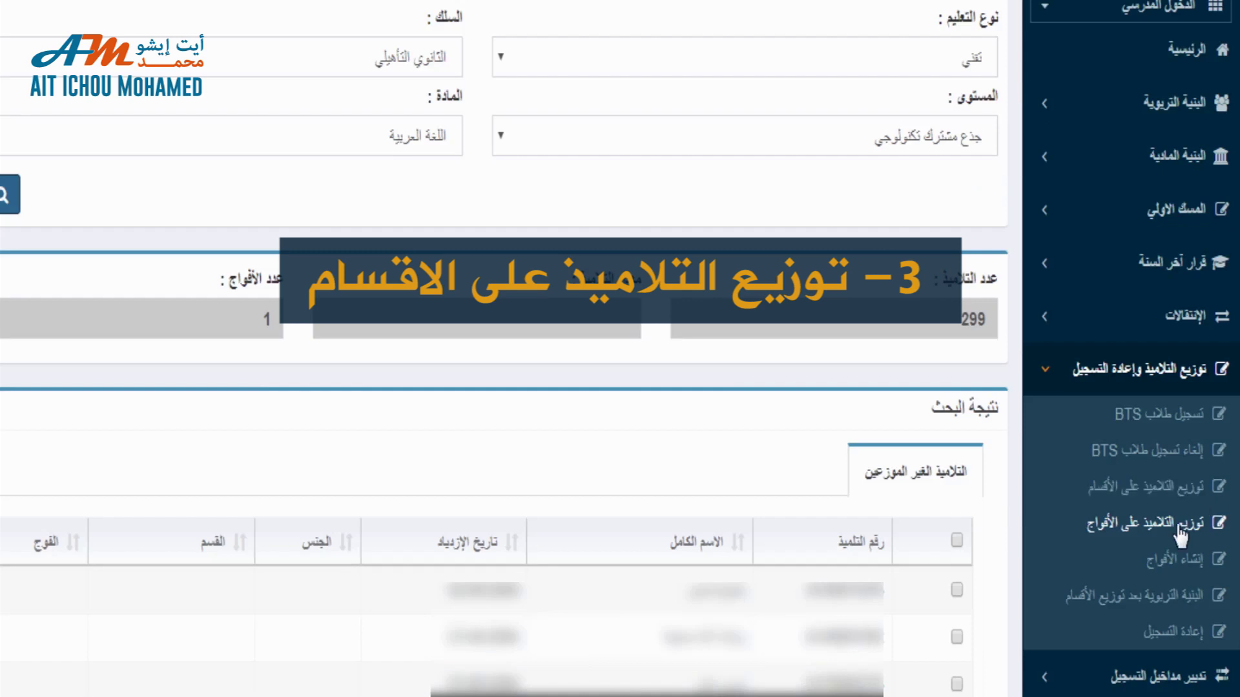
# Step: On the إنشاء الأفواج page, choose level جذع مشترك تكنولوجي, class TCT-1 and subject الفيزياء والكيمياء, and sort the groups list by class
pyautogui.click(1159, 560)
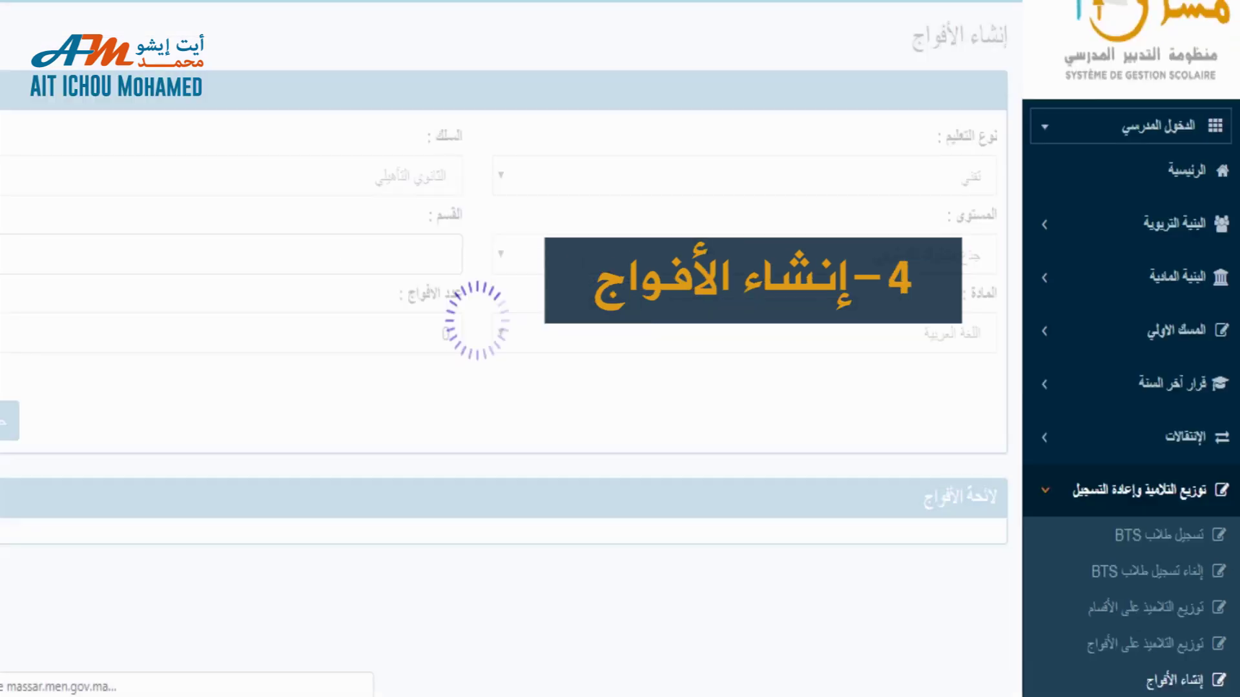
pyautogui.click(884, 331)
pyautogui.click(884, 330)
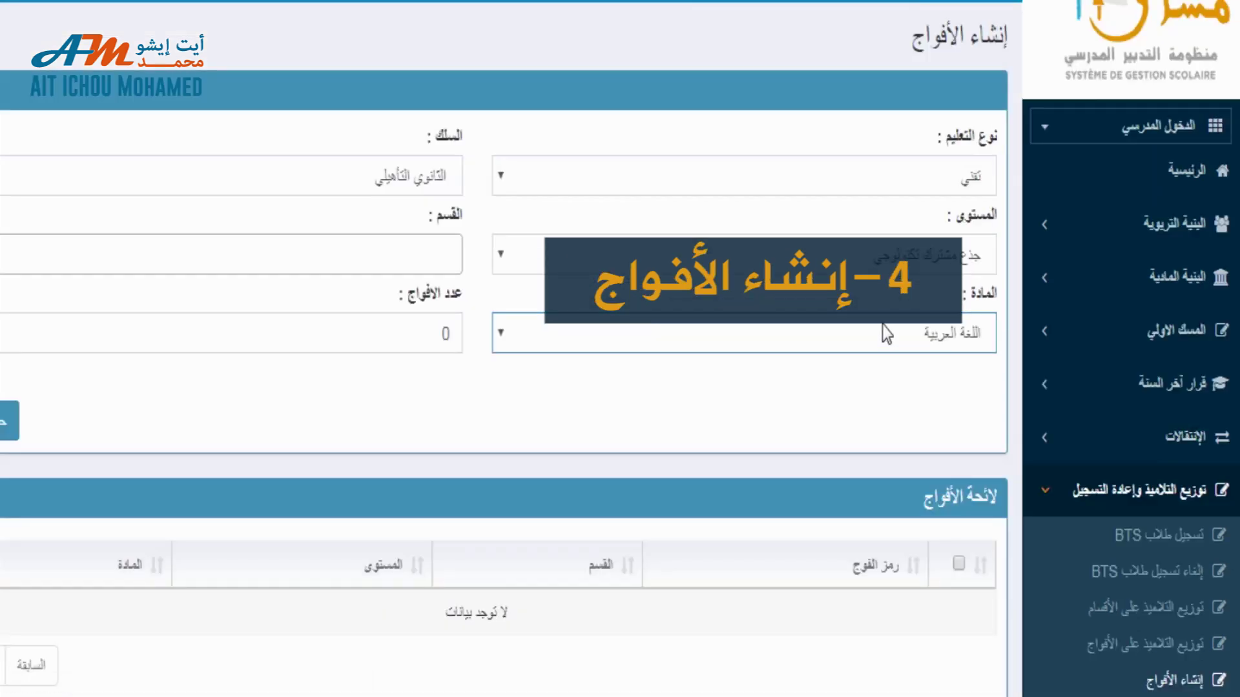
pyautogui.click(643, 268)
pyautogui.click(646, 286)
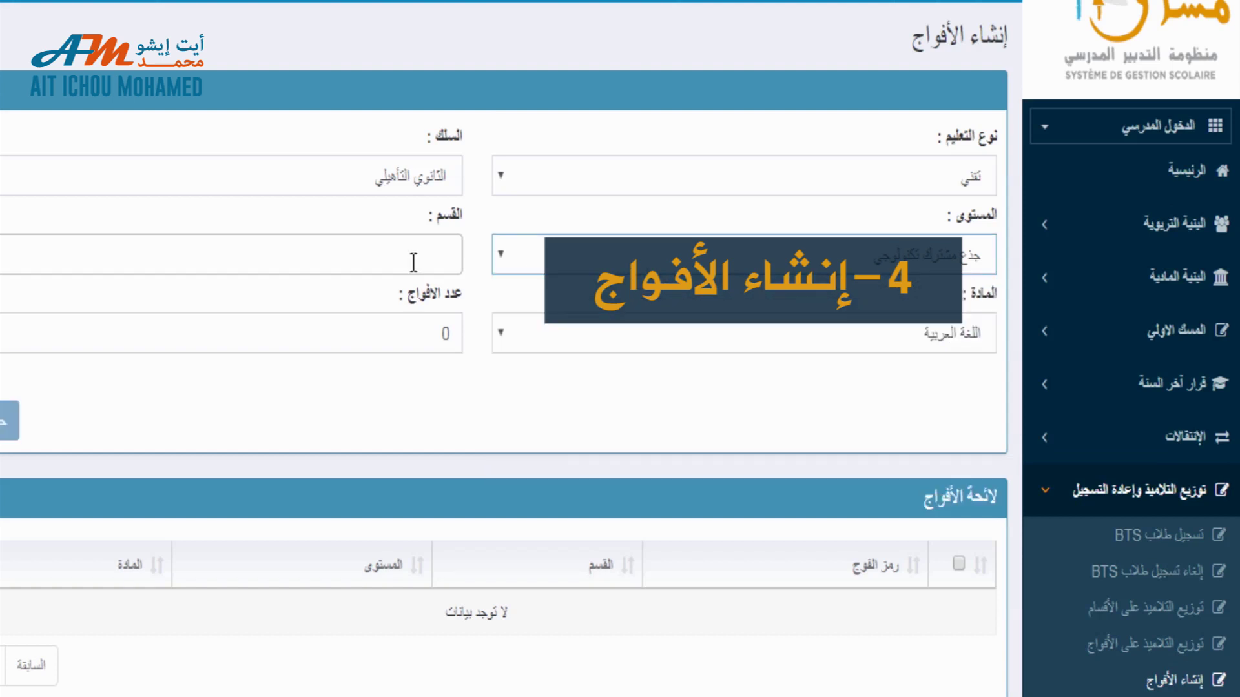
pyautogui.click(416, 258)
pyautogui.click(429, 291)
pyautogui.click(801, 330)
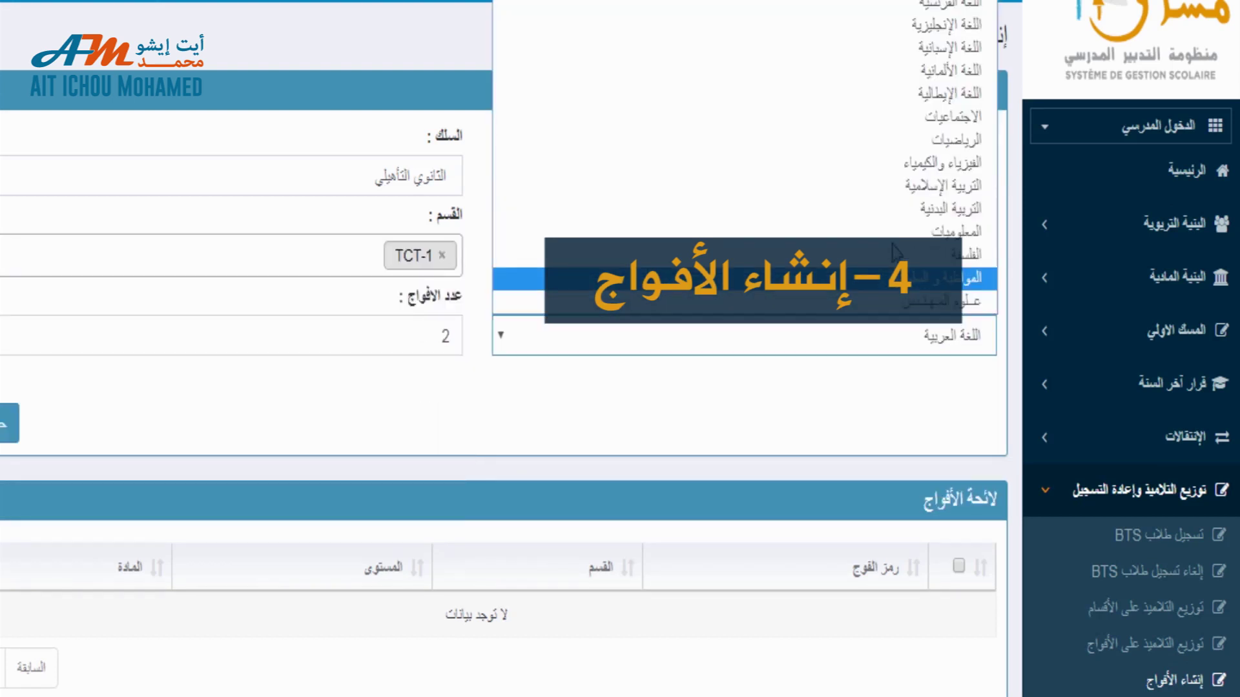
pyautogui.click(794, 163)
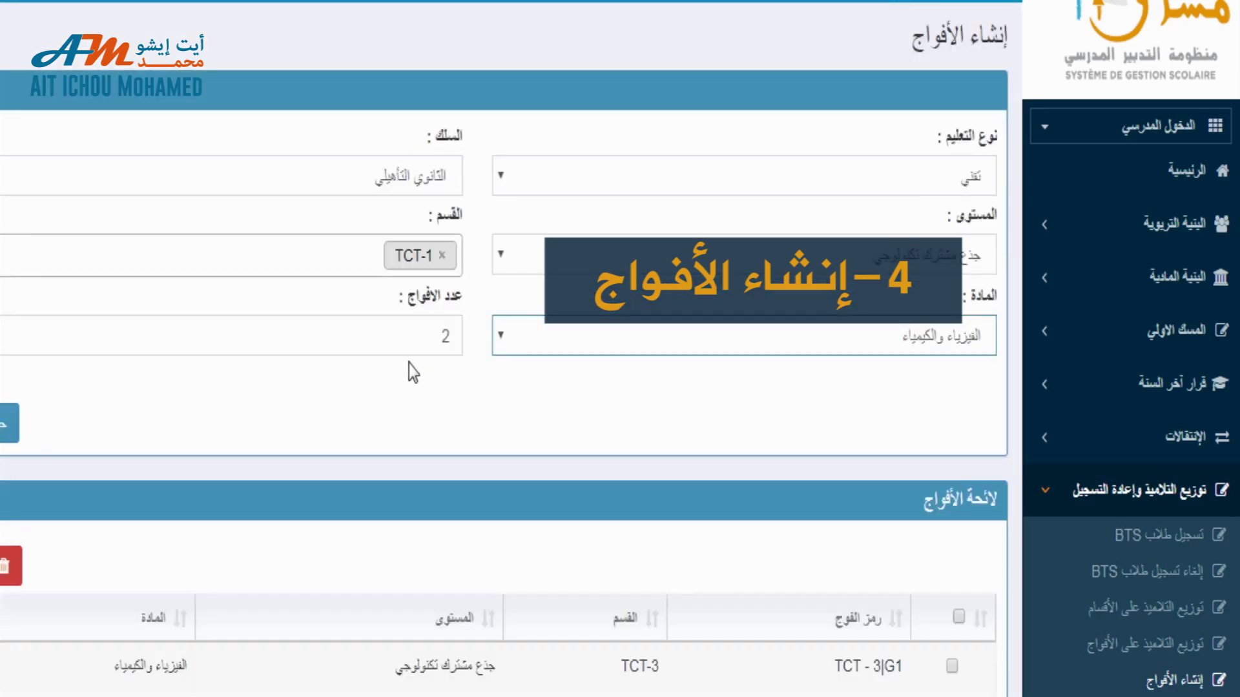
pyautogui.scroll(-2, 409, 365)
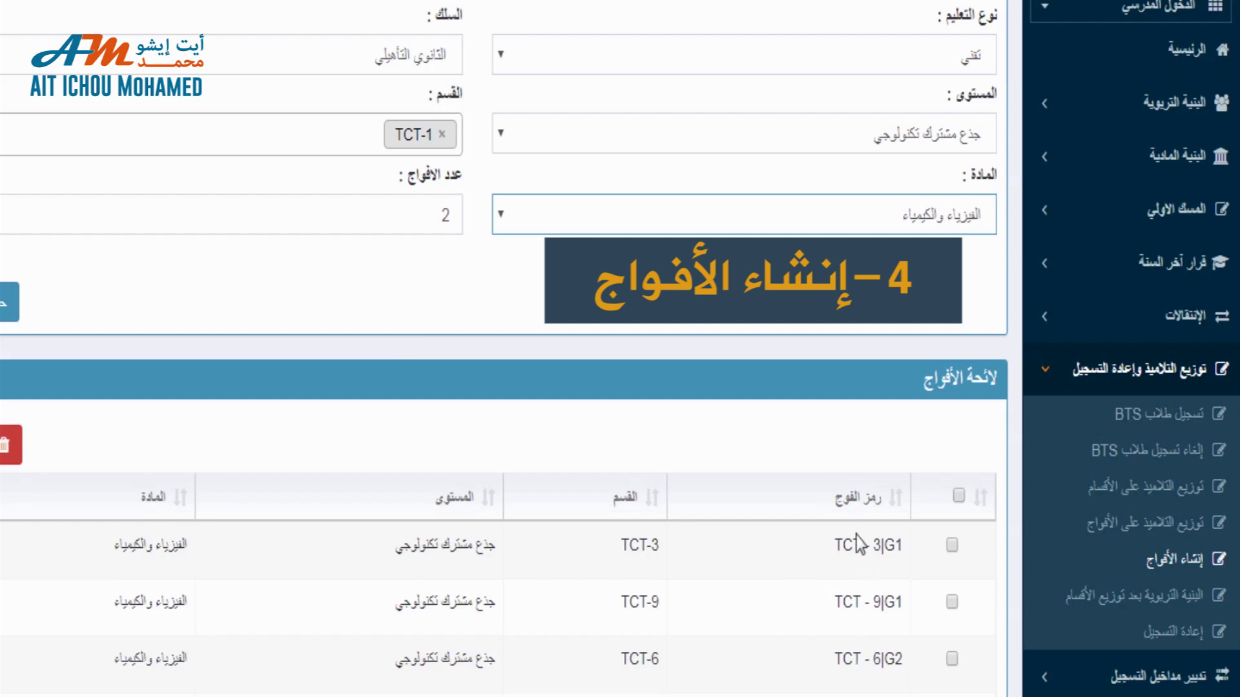
pyautogui.click(621, 515)
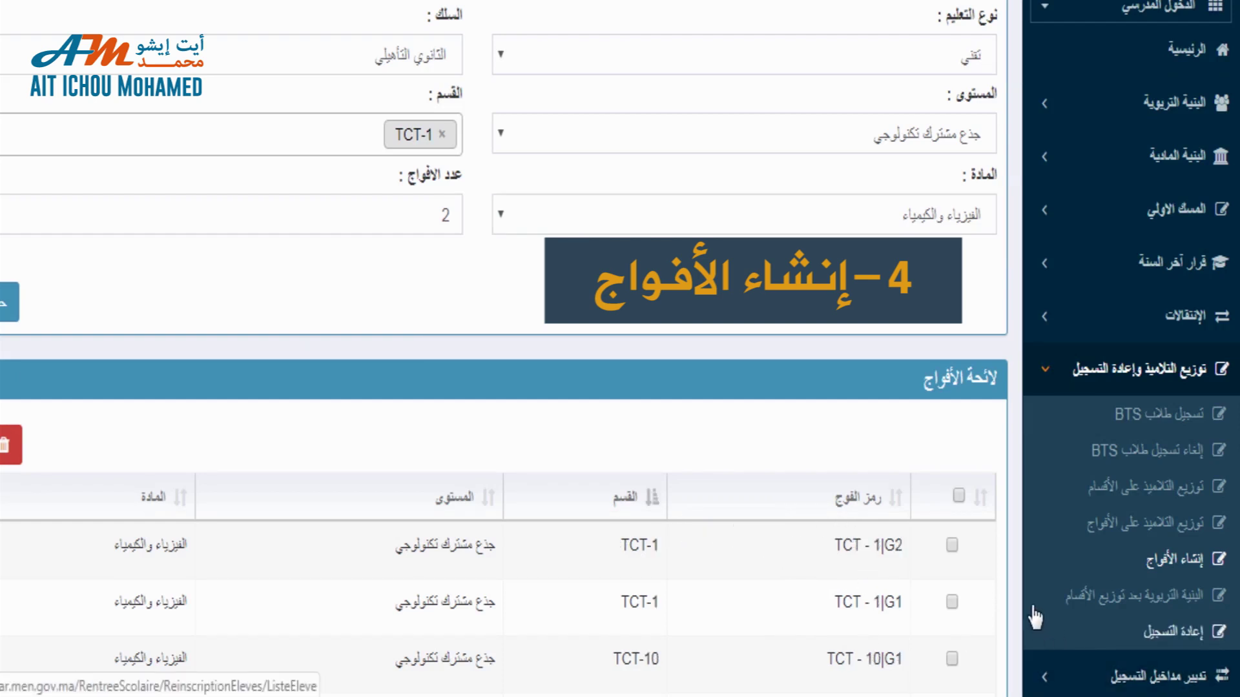
# Step: Switch to the التقييم module, open المواد غير المعممة, and list the students to examine their المعلوميات selections
pyautogui.click(1119, 13)
pyautogui.click(1122, 134)
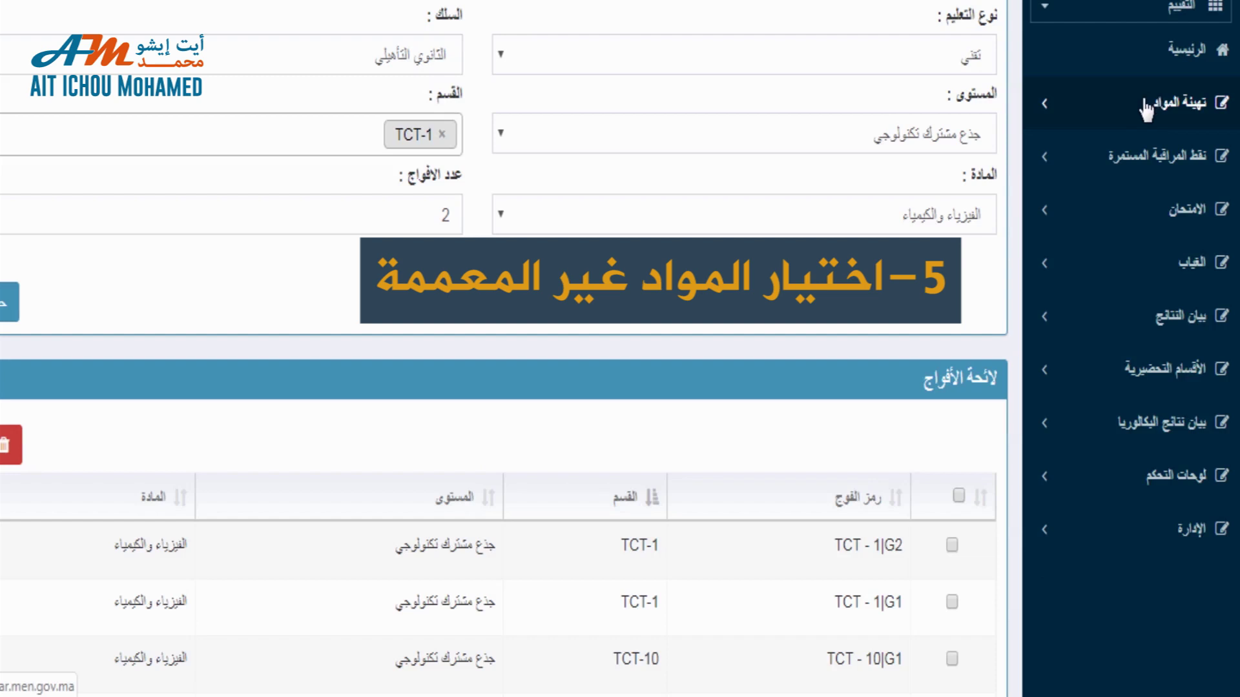
pyautogui.click(1116, 107)
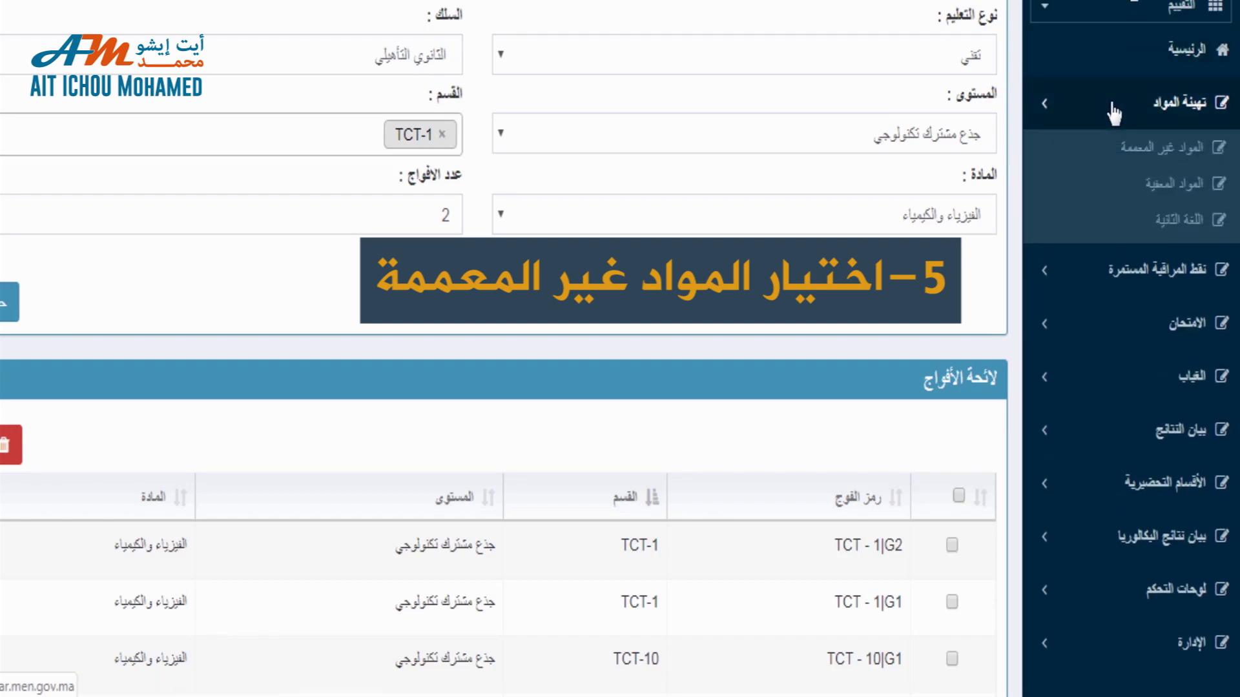
pyautogui.click(1133, 150)
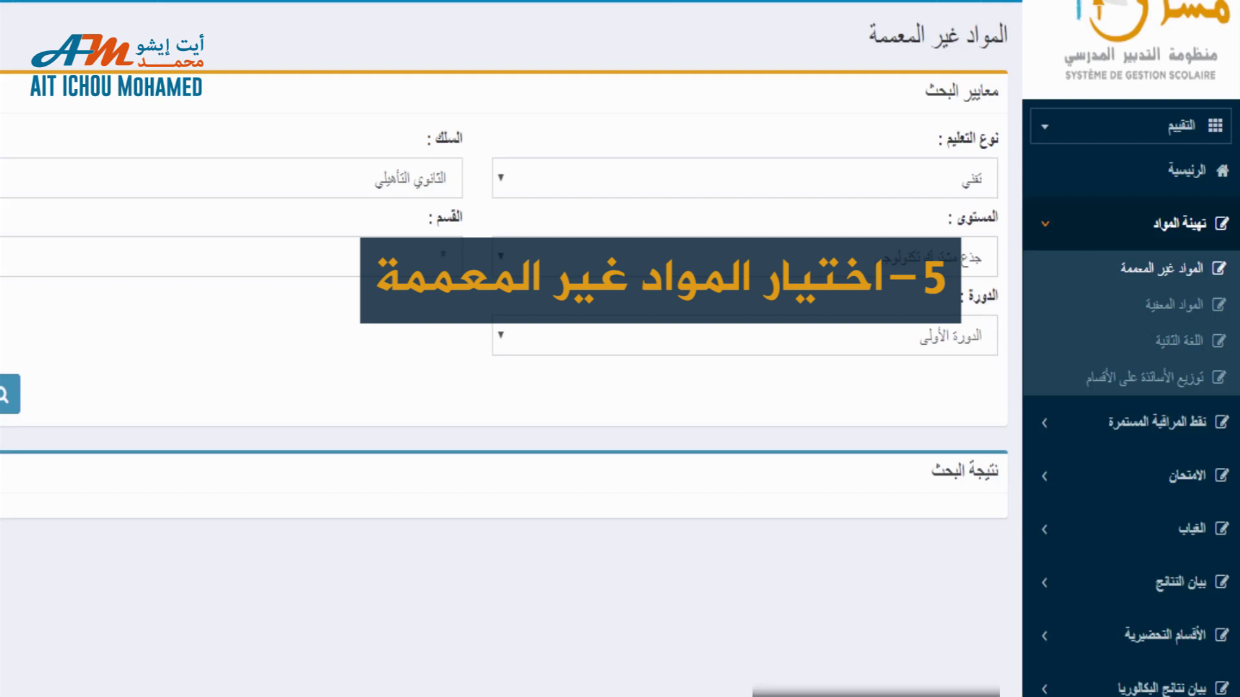
pyautogui.click(9, 394)
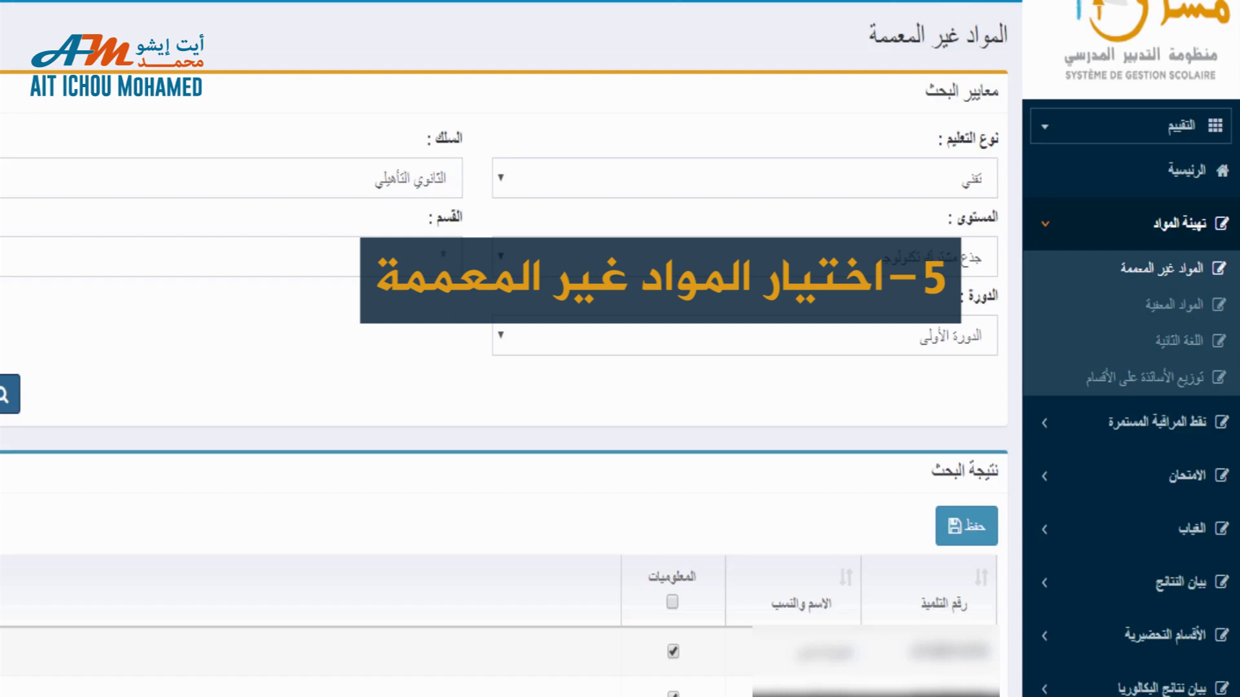
pyautogui.scroll(-3, 1033, 288)
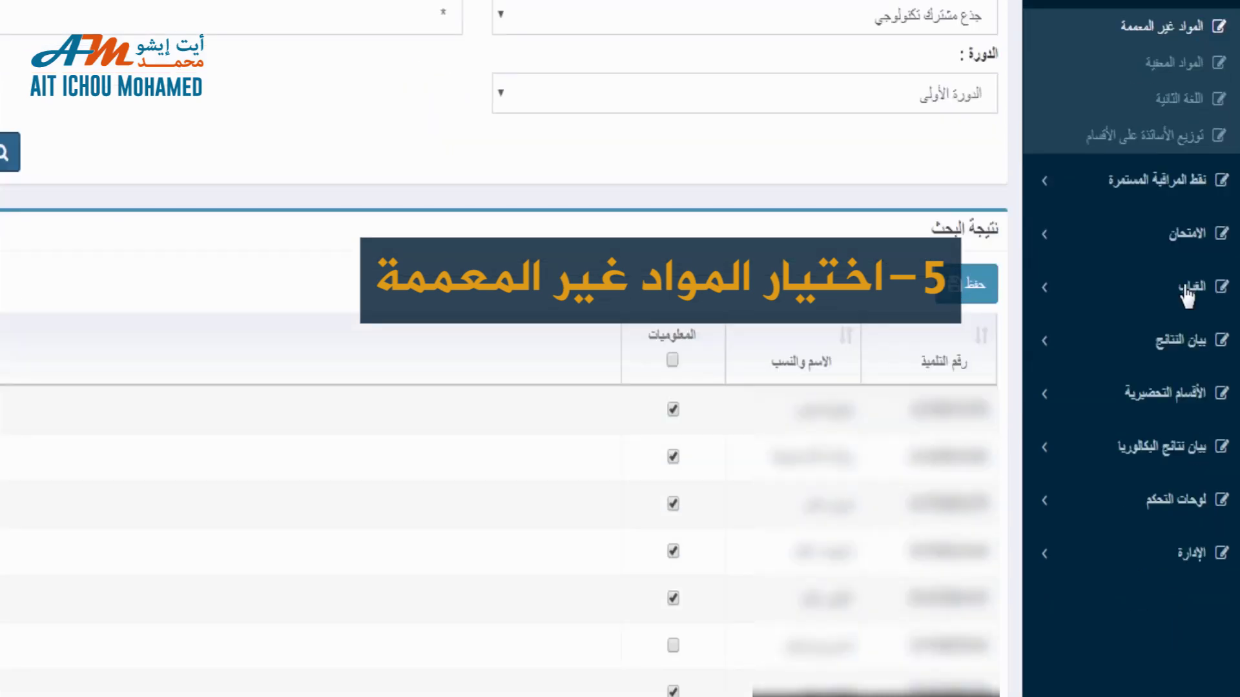
pyautogui.scroll(3, 1033, 288)
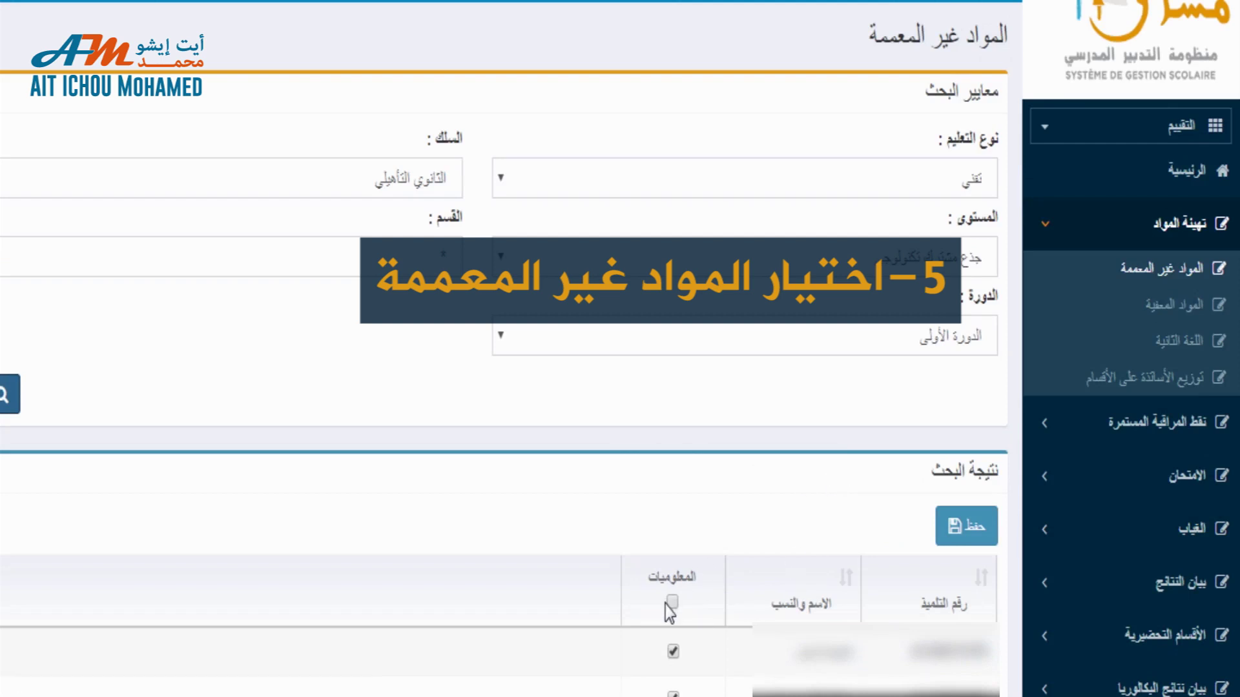
# Step: Open توزيع الأساتذة على الأقسام and list the teachers assigned to the جذع مشترك تكنولوجي classes for اللغة العربية
pyautogui.click(1068, 386)
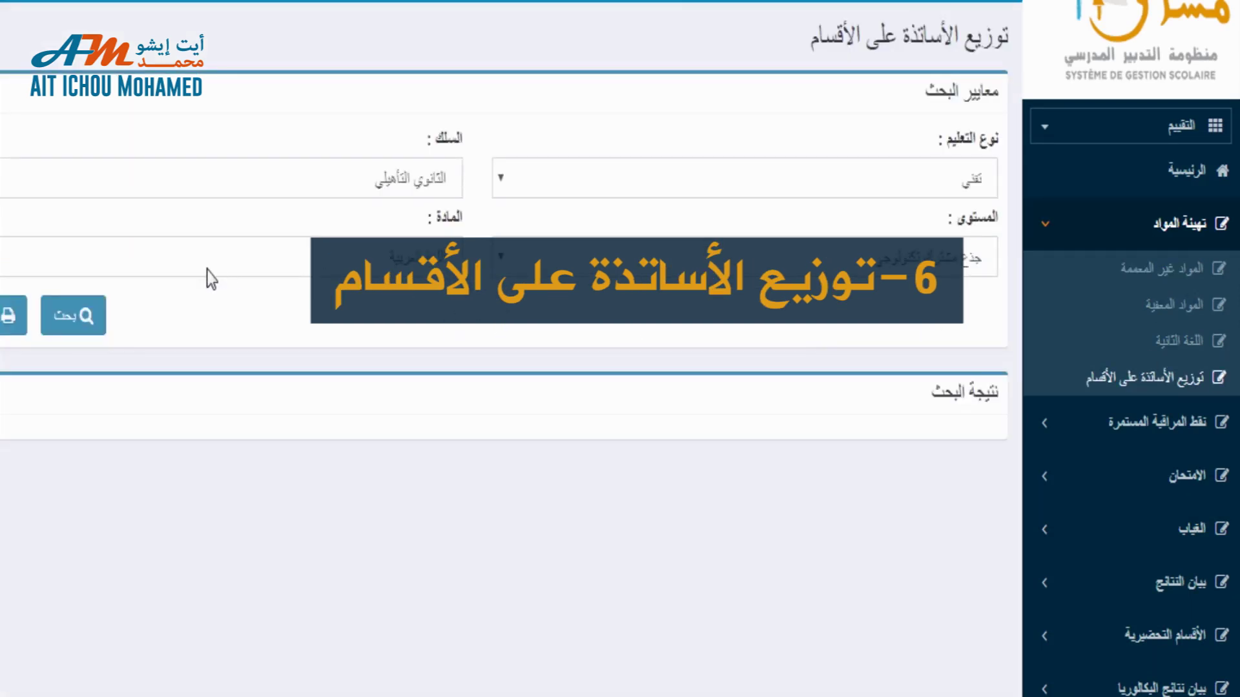
pyautogui.click(103, 312)
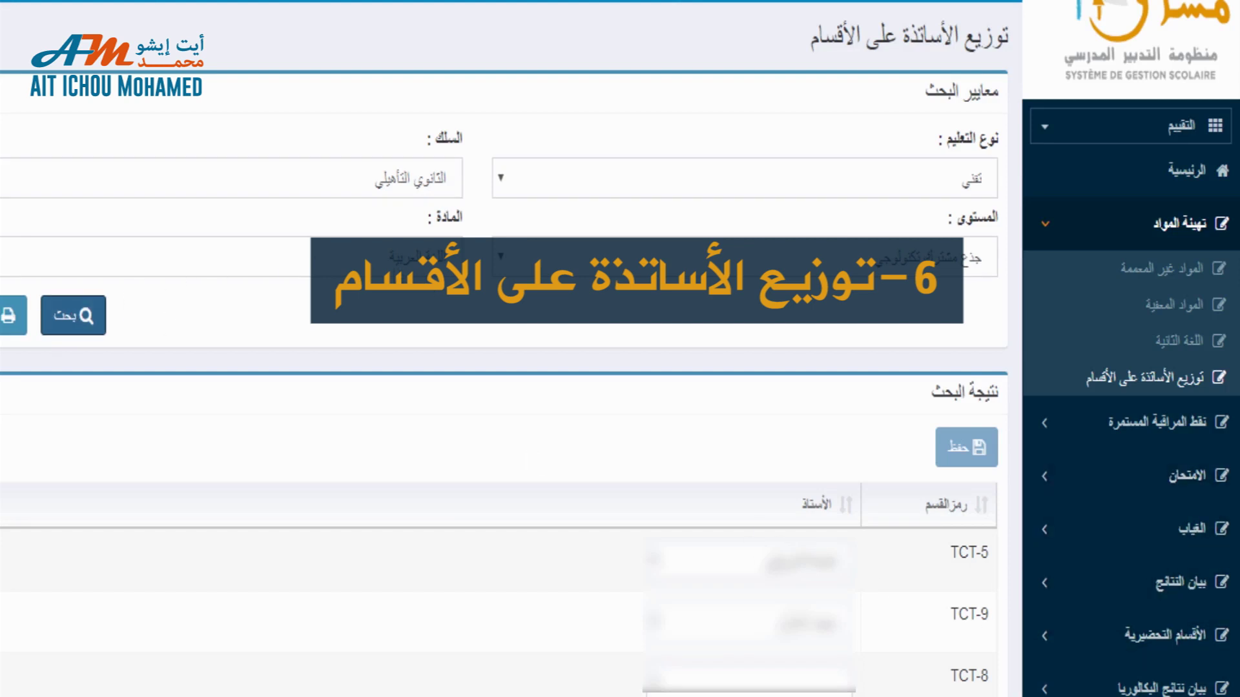
# Step: Switch to the الموارد البشرية module and examine the subject hours on the تغيير الغلاف الزمني للمواد page
pyautogui.click(1187, 226)
pyautogui.click(1185, 127)
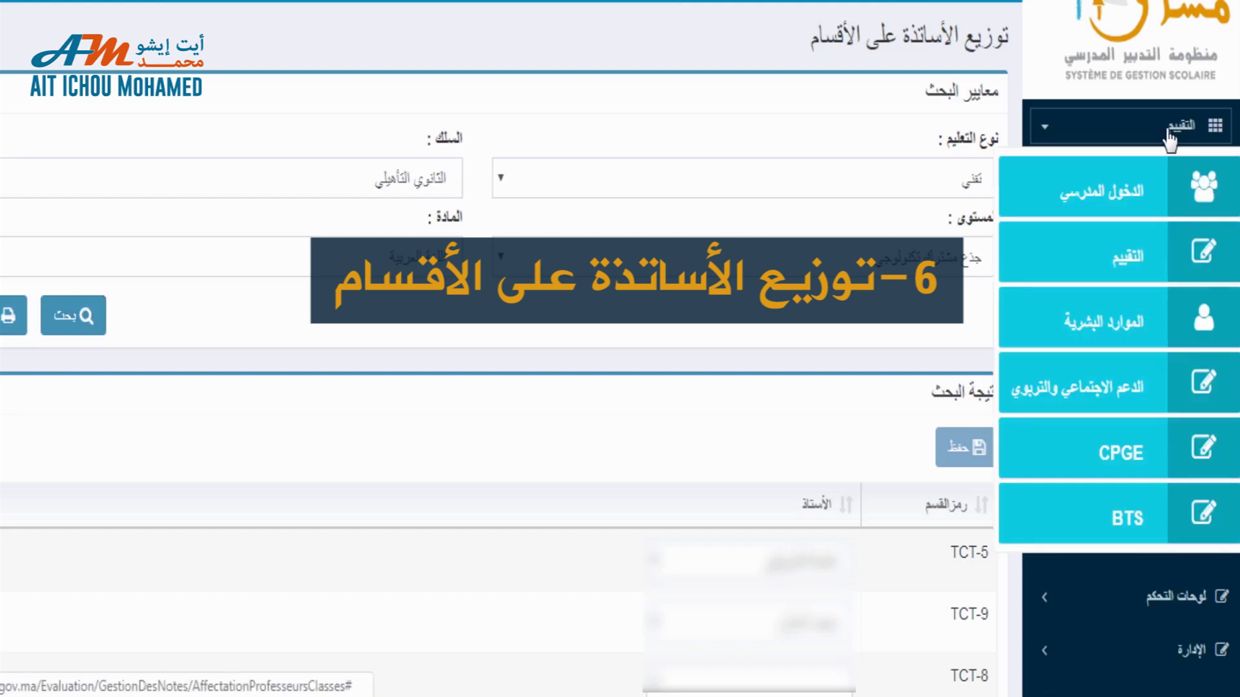
pyautogui.click(1122, 326)
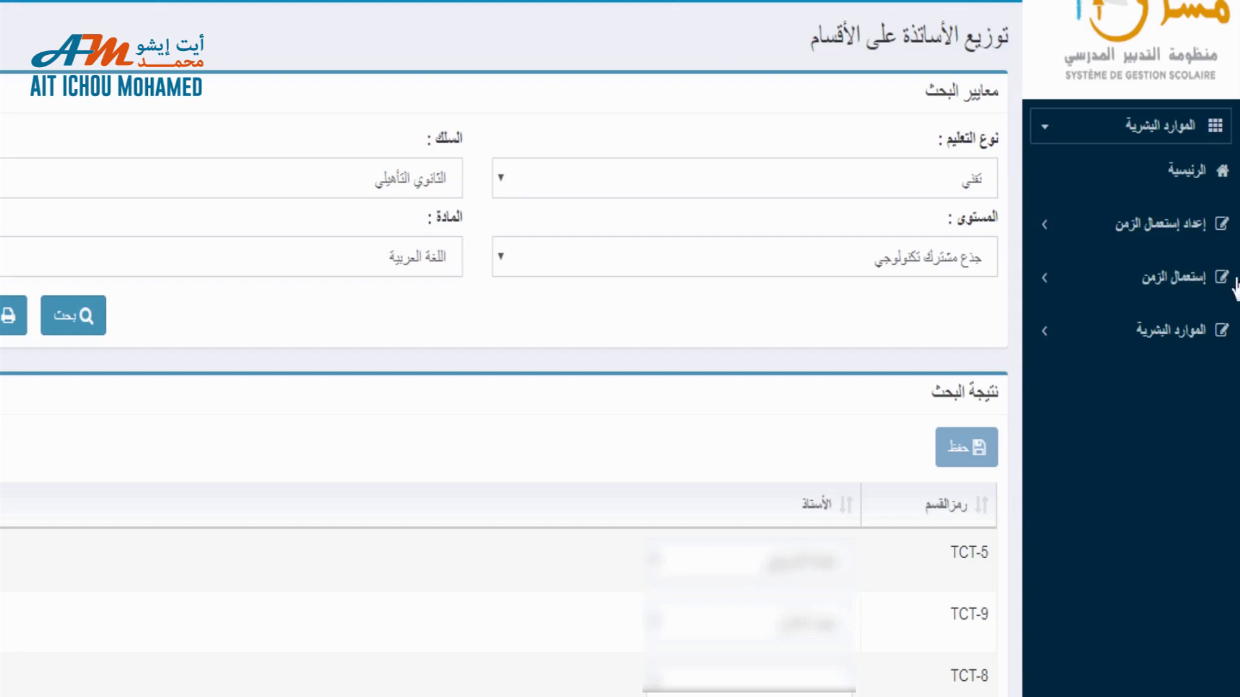
pyautogui.click(1145, 226)
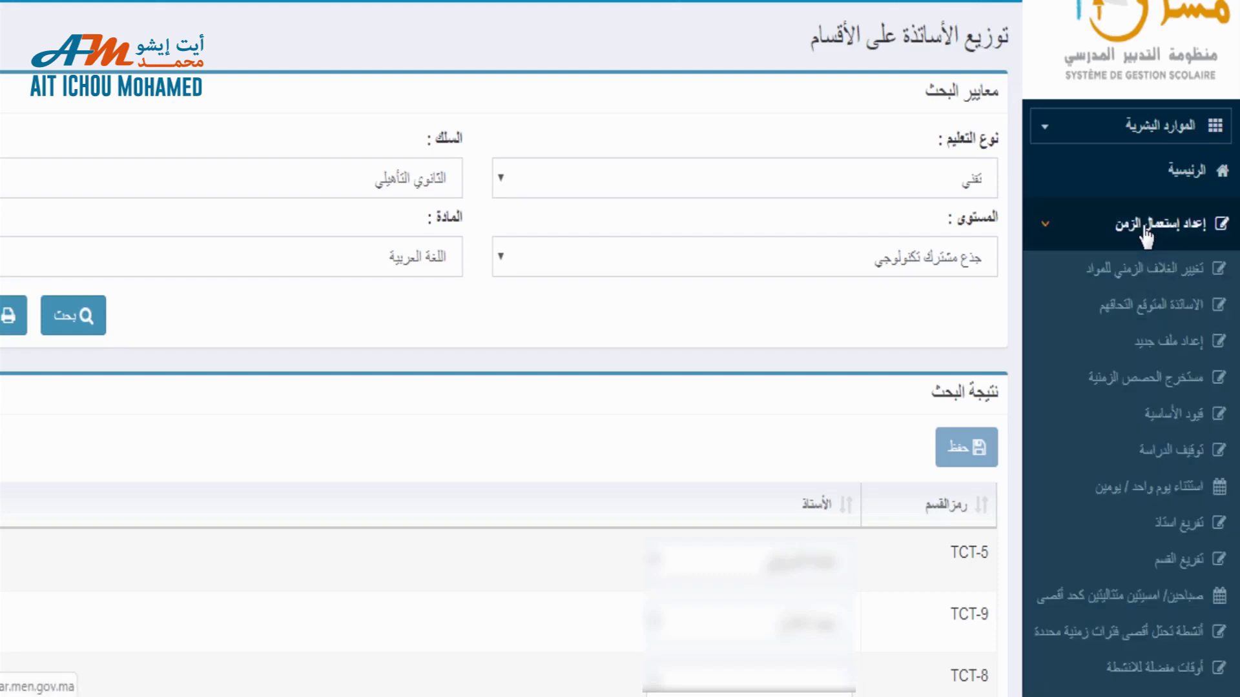
pyautogui.click(1131, 279)
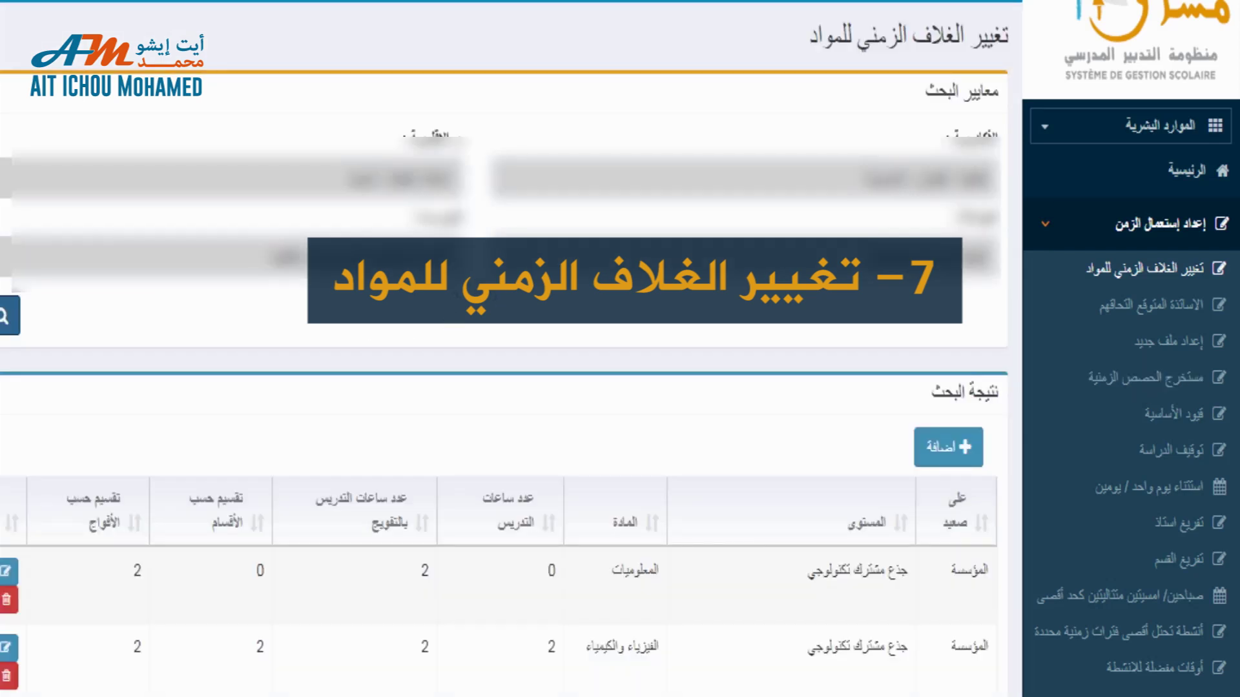
pyautogui.scroll(-4, 620, 349)
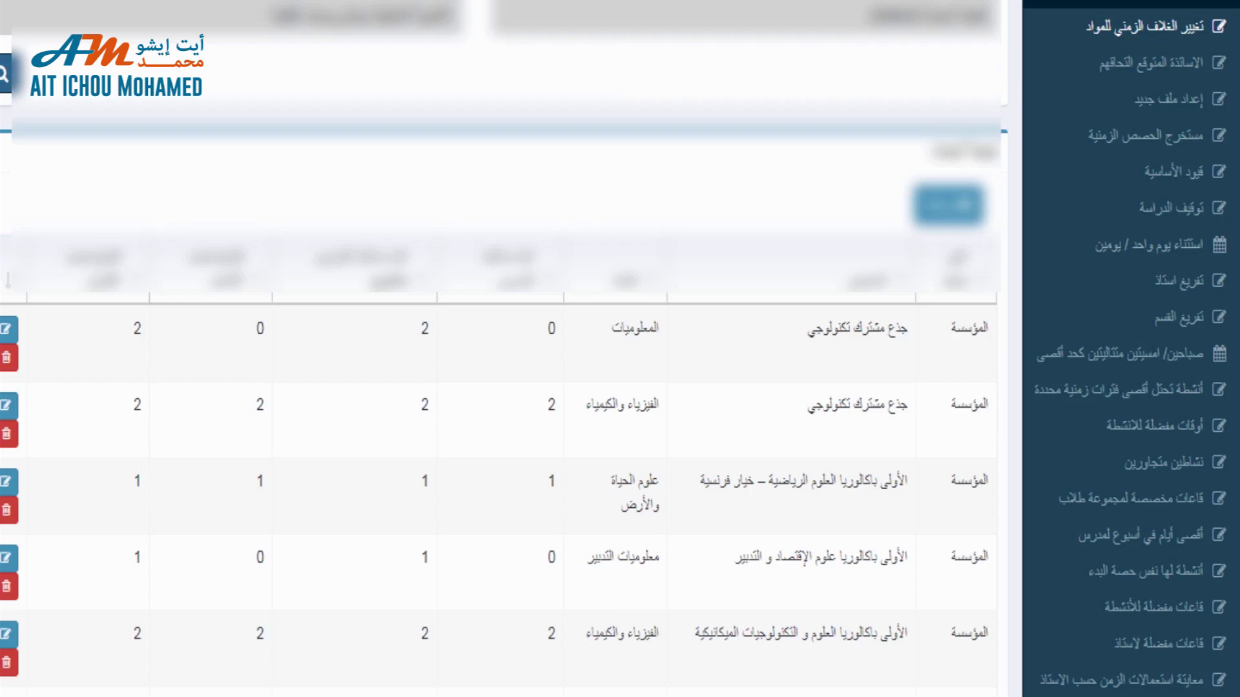
# Step: Open the الاساتذة المتوقع التحاقهم page and inspect the form for adding an expected teacher, then close it without saving
pyautogui.click(1158, 63)
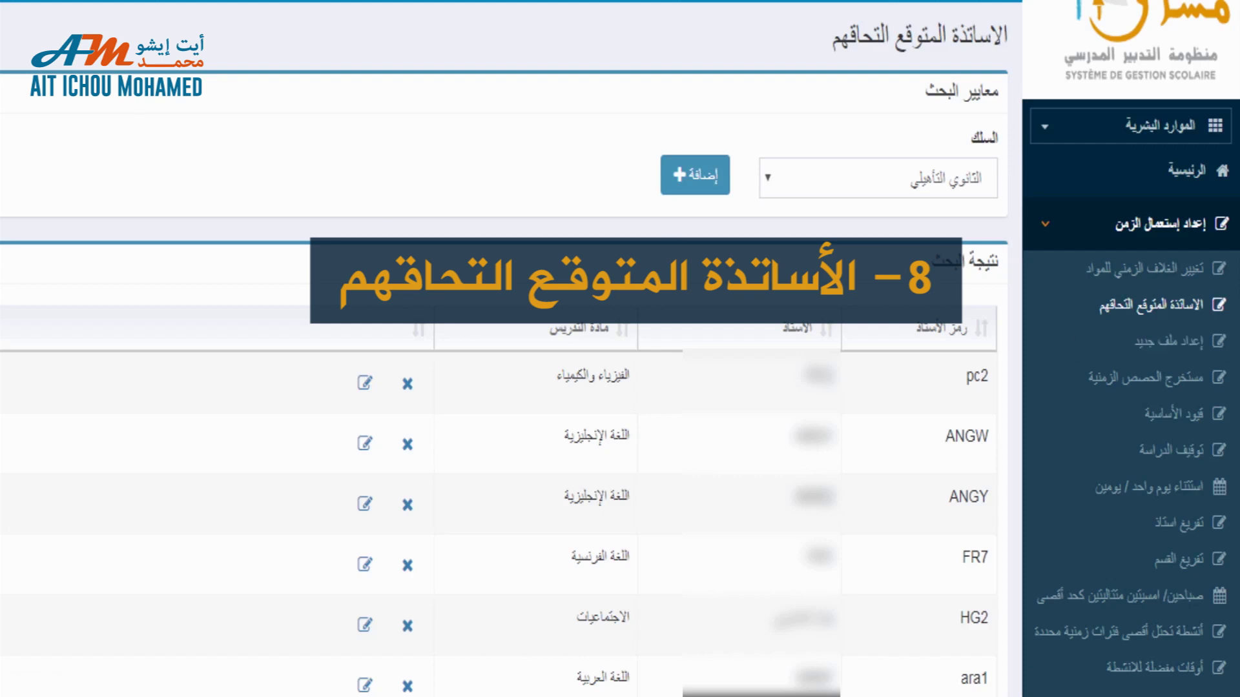
pyautogui.click(710, 176)
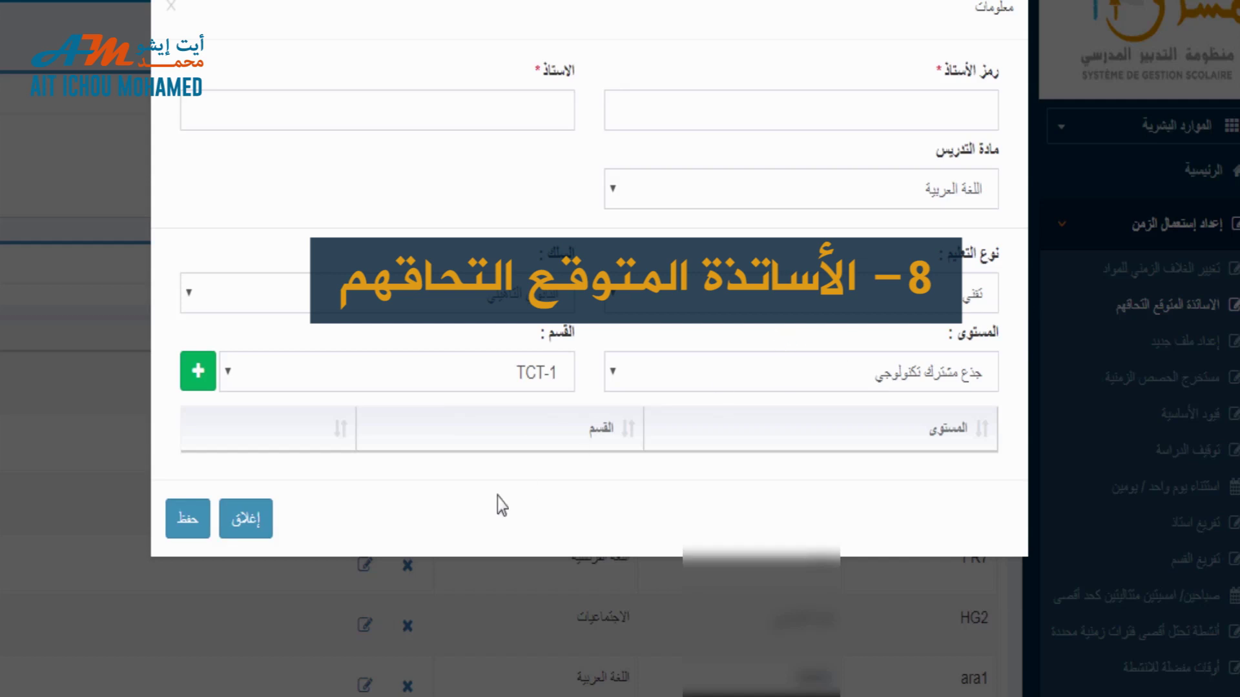
pyautogui.click(255, 531)
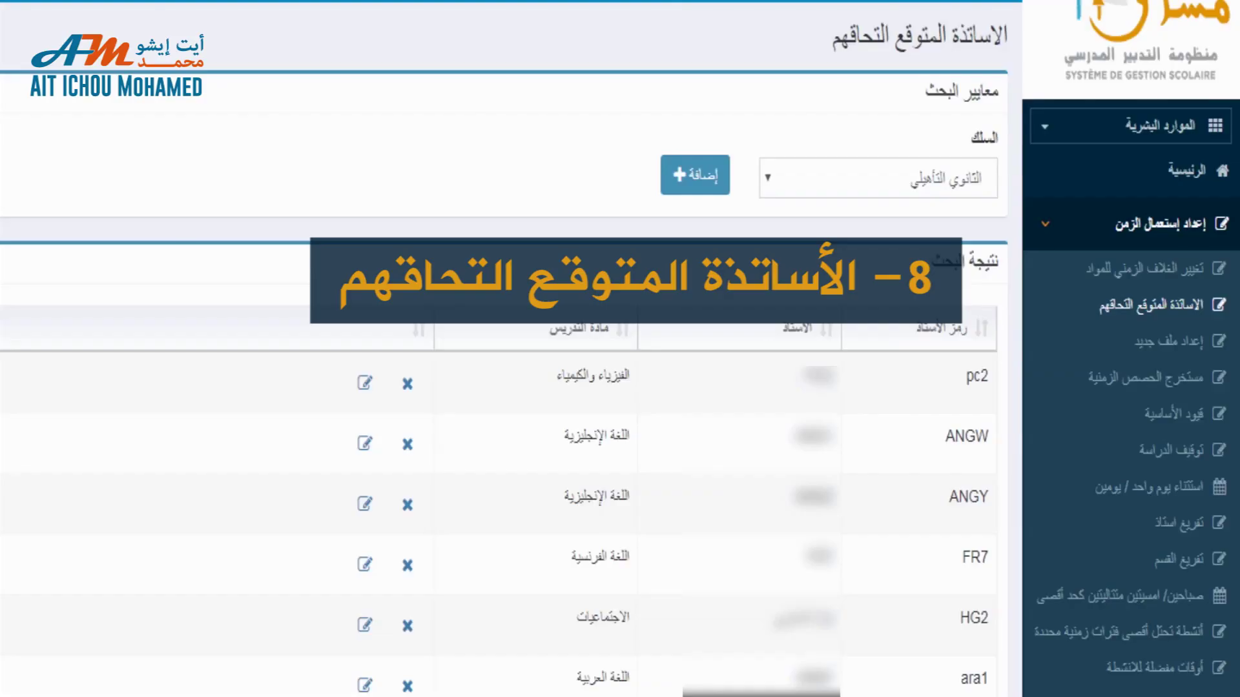
# Step: On the إعداد ملف جديد page, name the new timetable file with the author's surname followed by 2020
pyautogui.click(1152, 350)
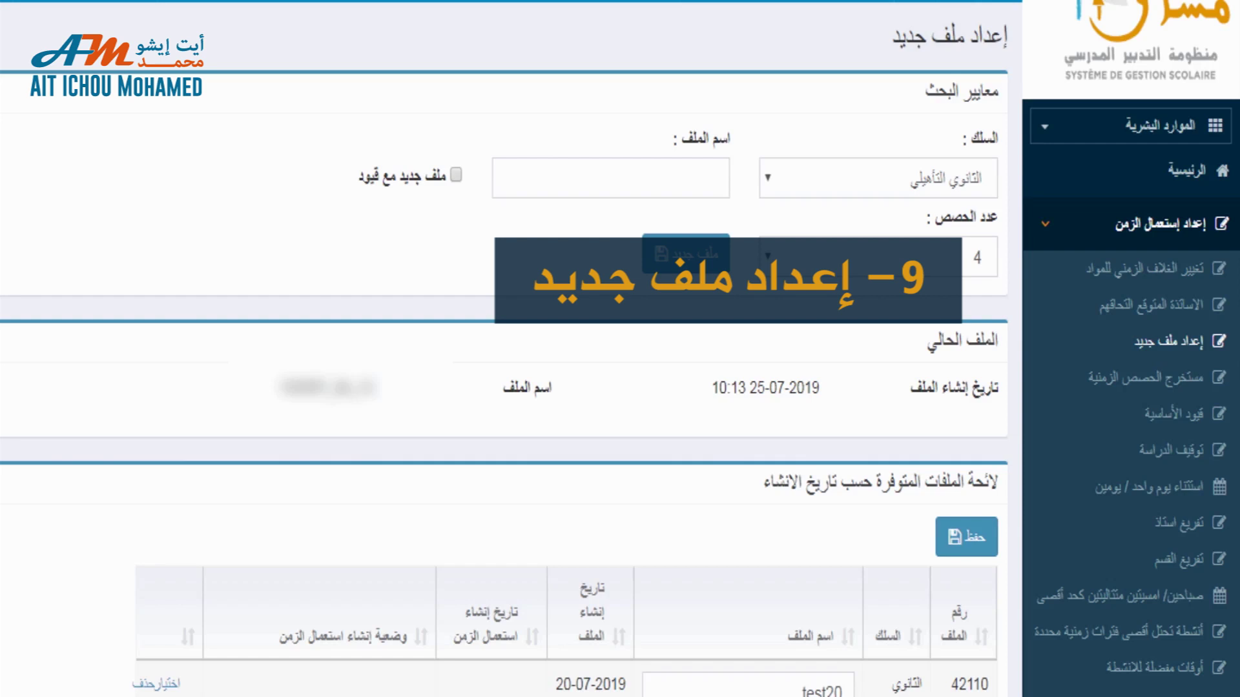
pyautogui.click(647, 173)
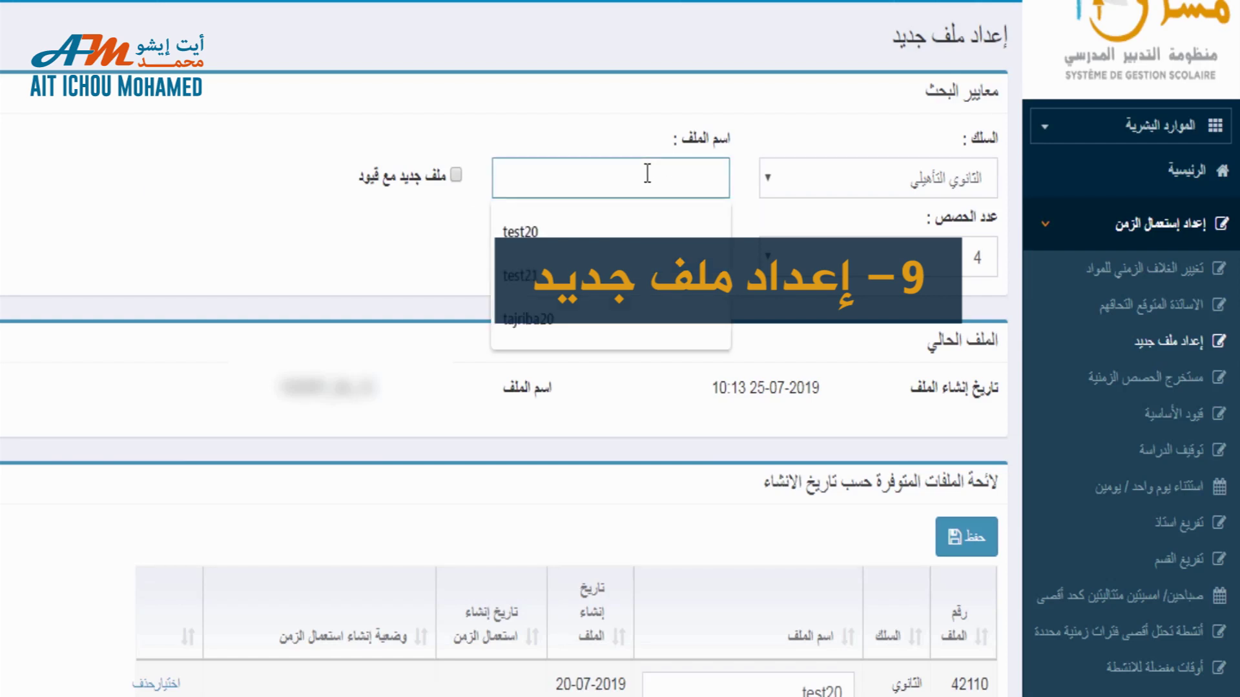
pyautogui.write('jvho')
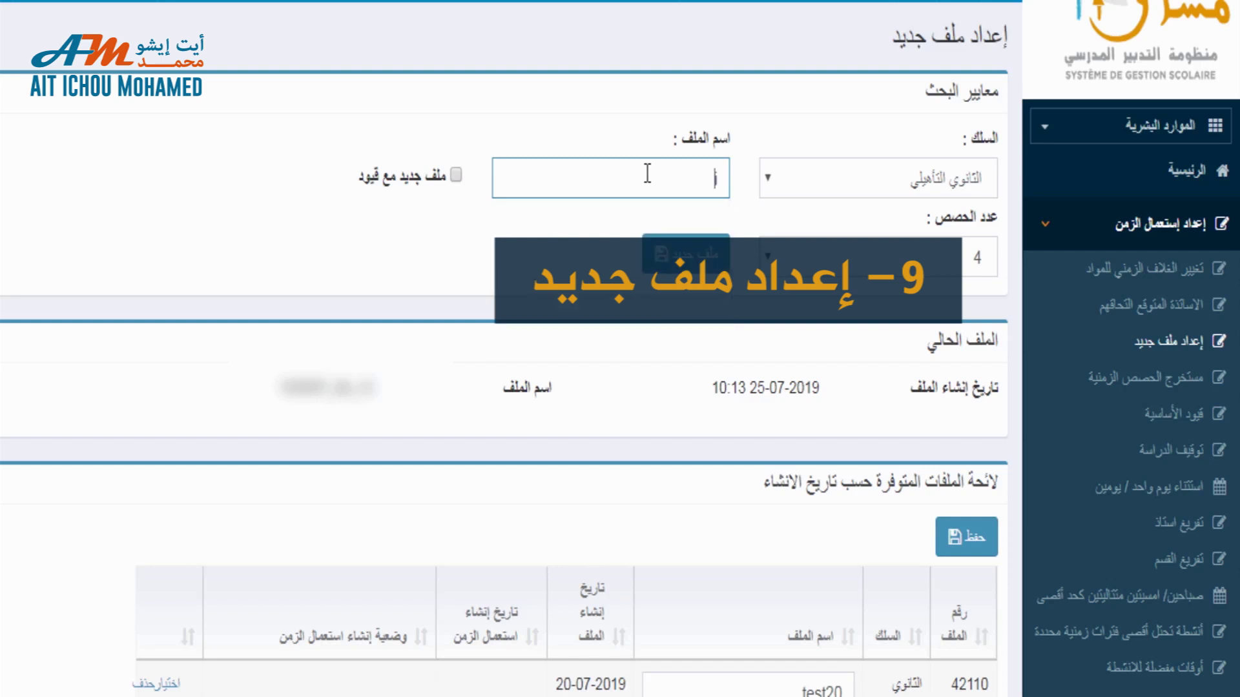
pyautogui.press('BackSpace')
pyautogui.press('BackSpace')
pyautogui.press('BackSpace')
pyautogui.press('BackSpace')
pyautogui.write('أ')
pyautogui.press('BackSpace')
pyautogui.write('ichou2020')
pyautogui.click(440, 250)
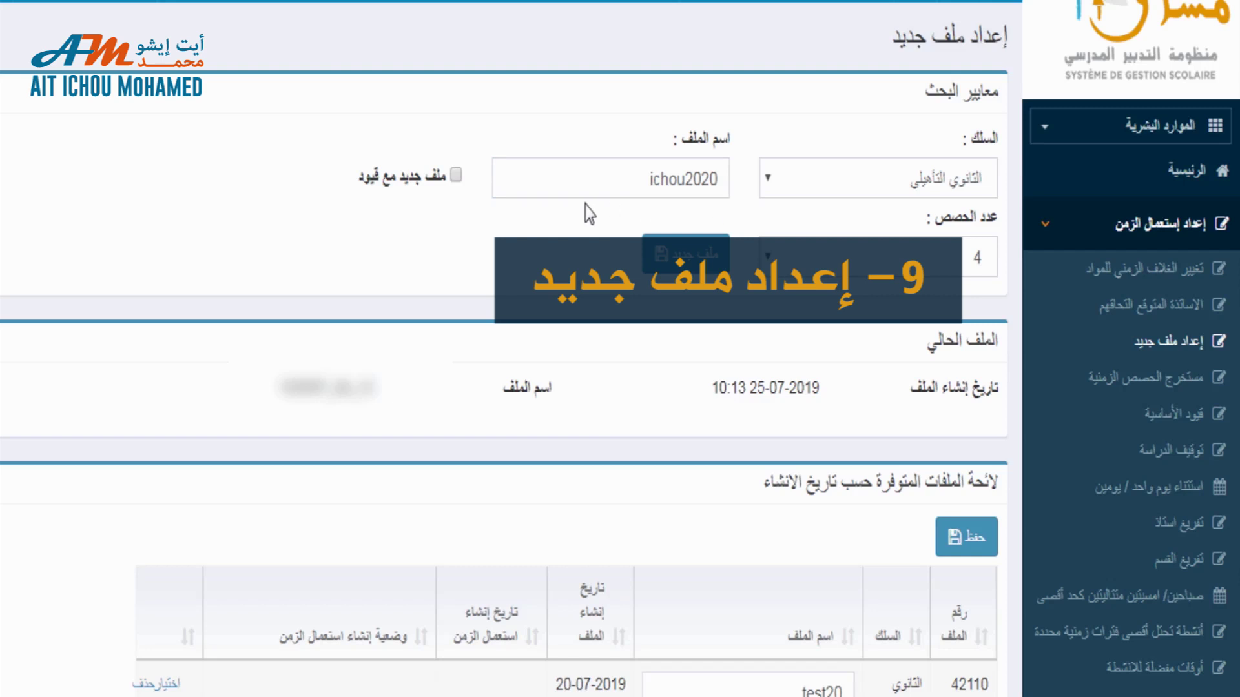
# Step: Check the sessions setting, enable the ملف جديد مع قيود option, and keep test20 as the source file
pyautogui.click(970, 273)
pyautogui.click(970, 272)
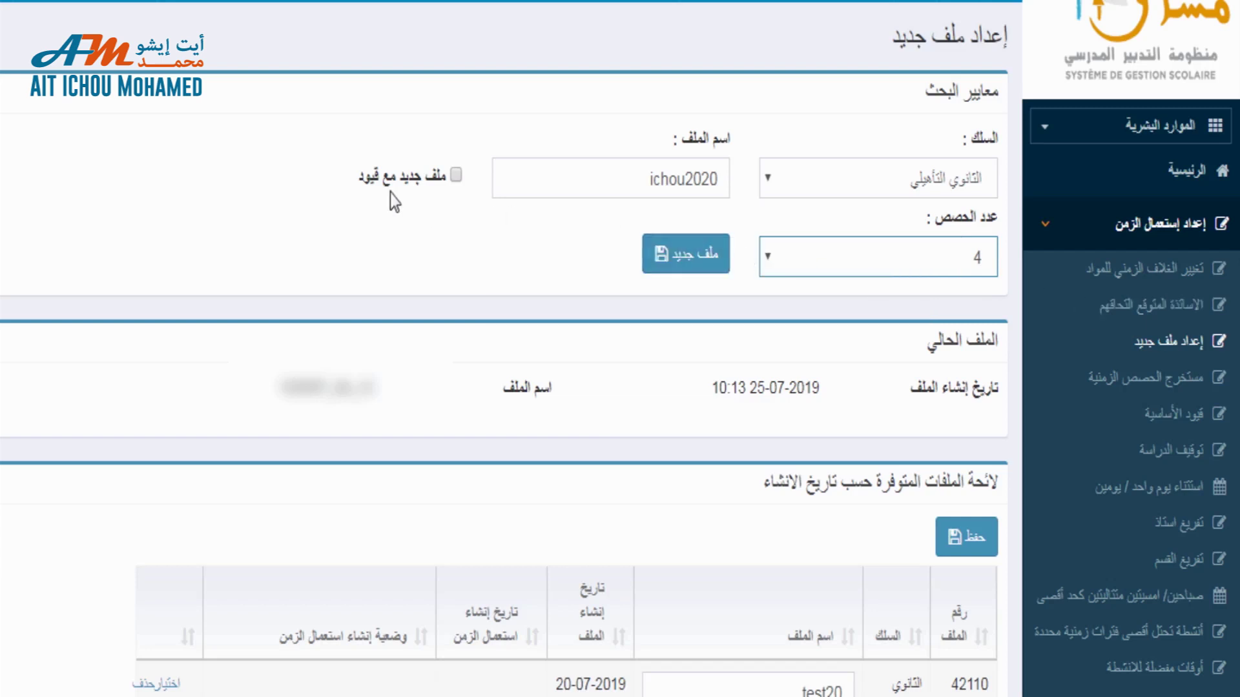
pyautogui.click(455, 175)
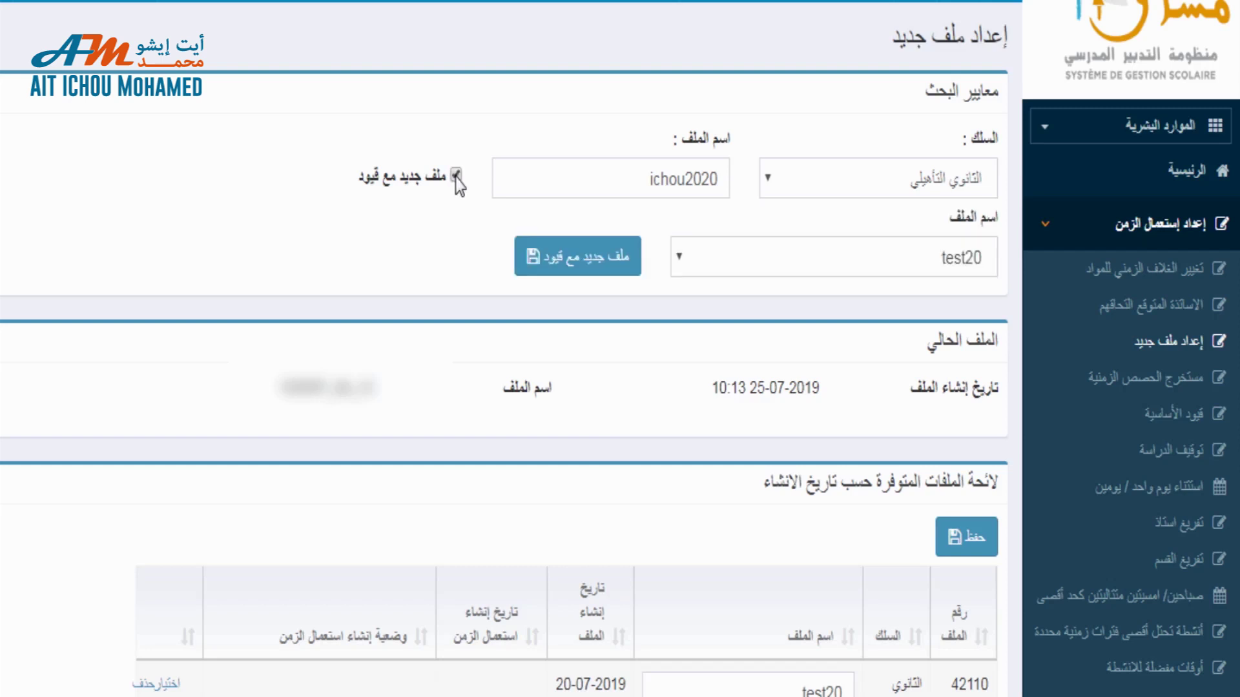
pyautogui.click(843, 255)
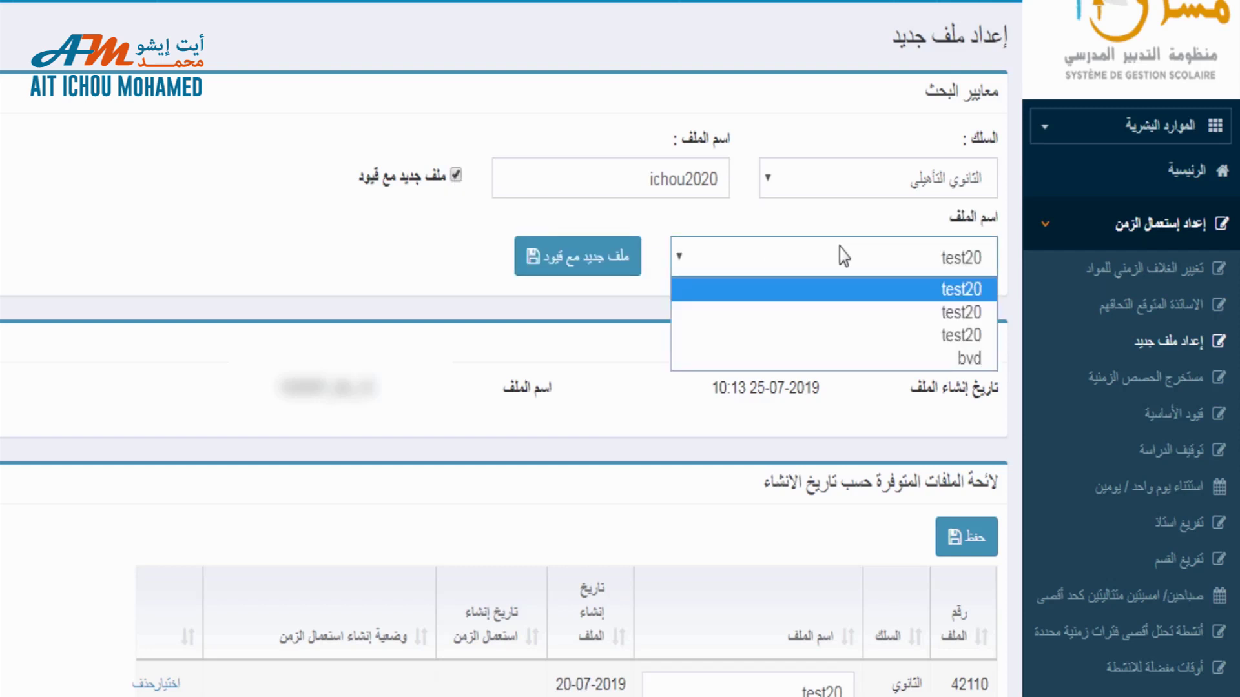
pyautogui.click(839, 248)
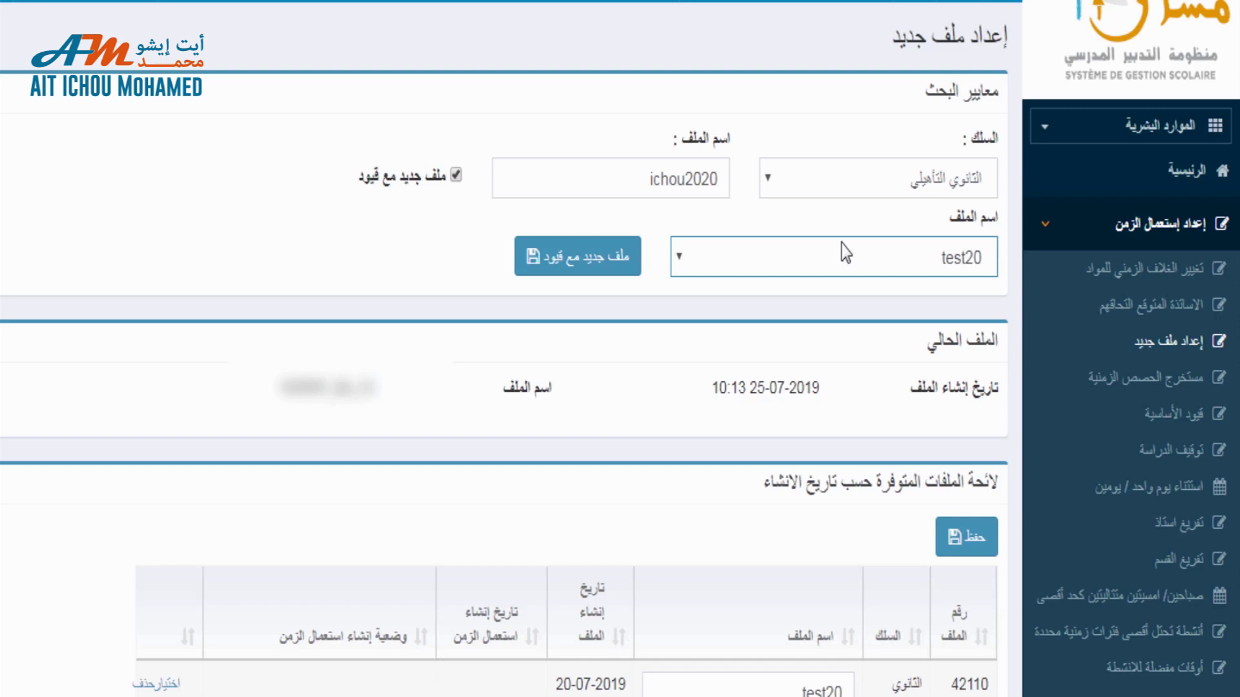
# Step: Open the مستخرج الحصص الزمنية extract and review the session hours per subject and class down to the المجموع الاجمالي row in Excel
pyautogui.click(1177, 382)
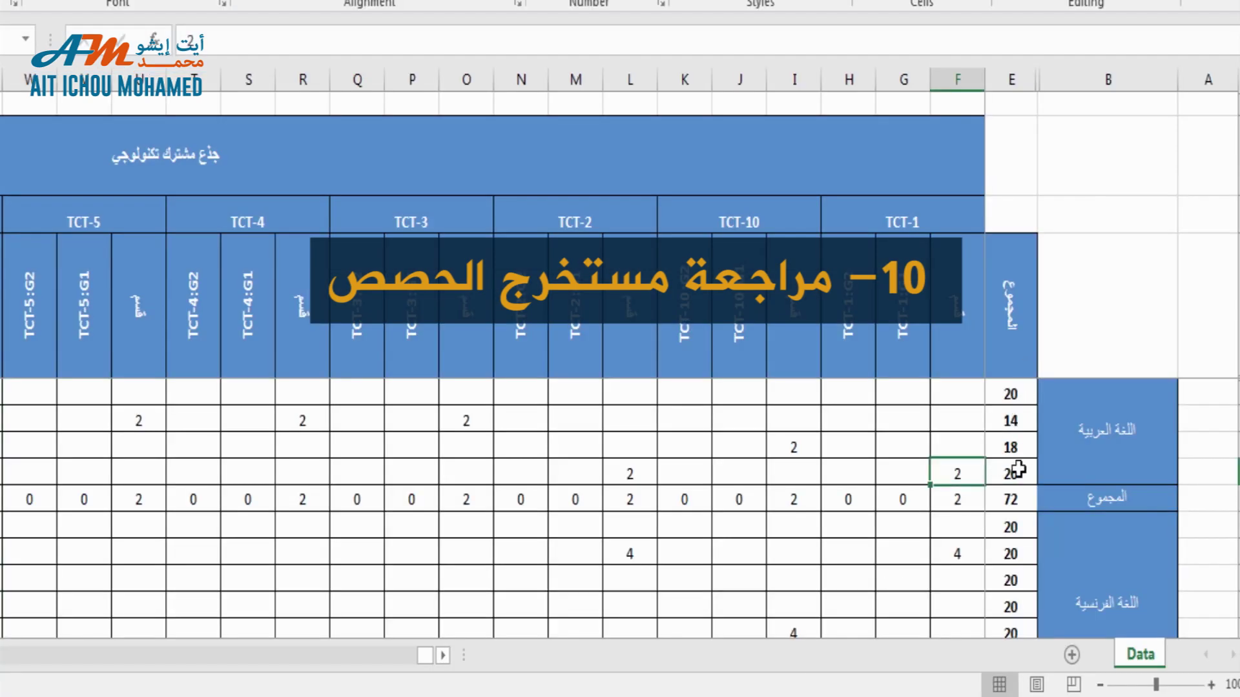
pyautogui.scroll(-10, 956, 447)
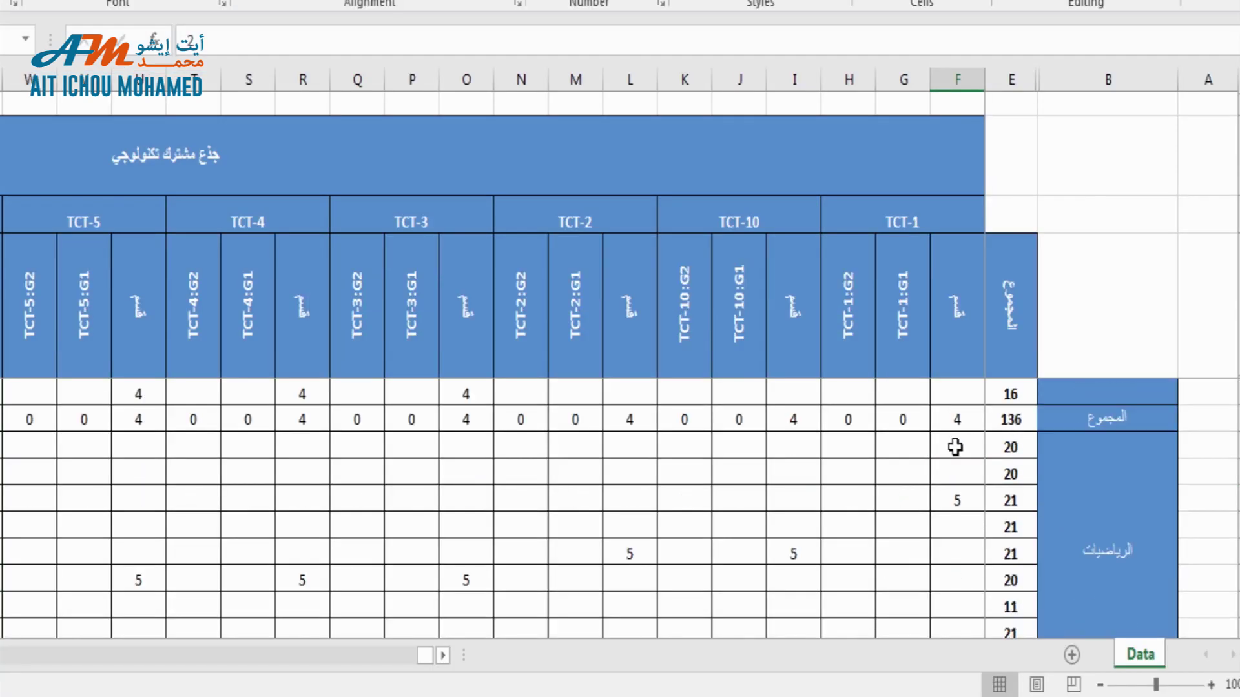
pyautogui.scroll(-15, 956, 447)
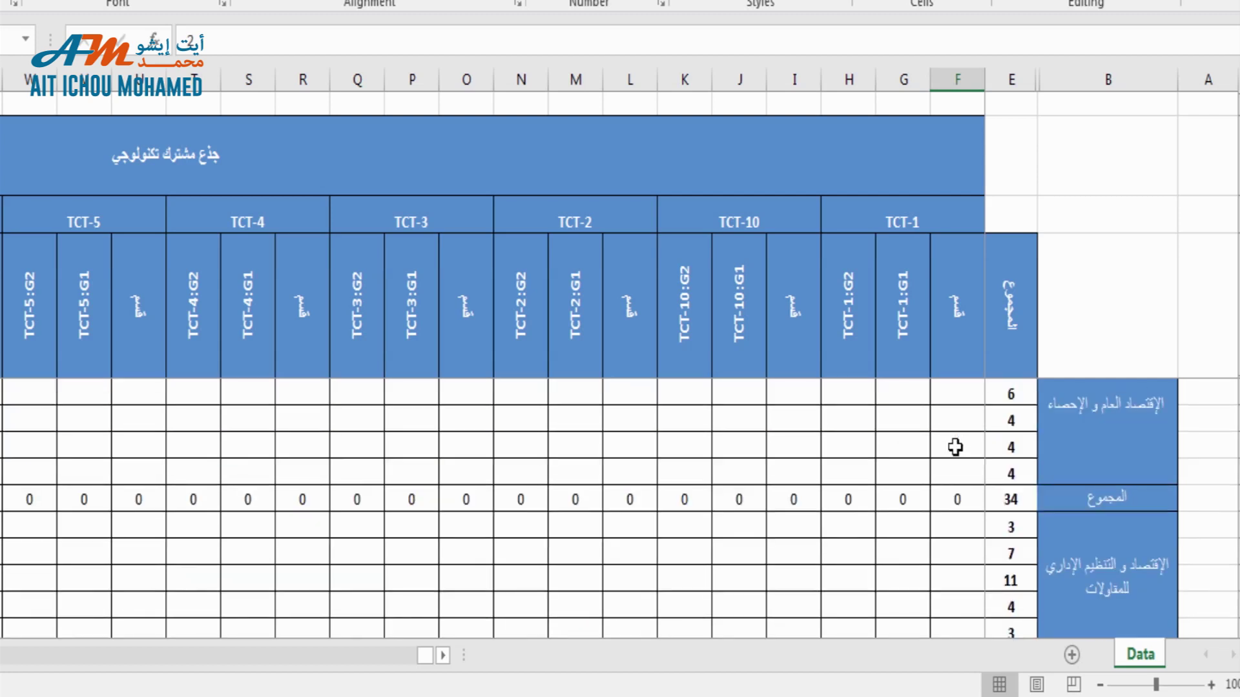
pyautogui.scroll(3, 956, 447)
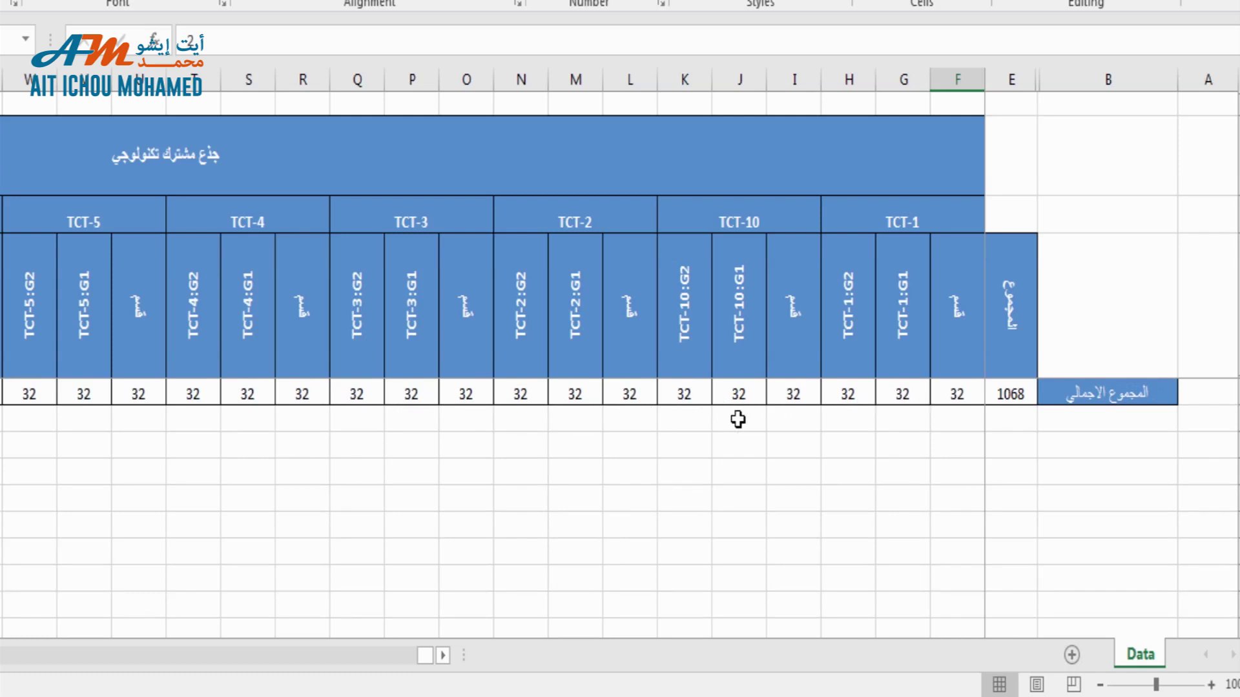
pyautogui.scroll(6, 996, 479)
pyautogui.scroll(8, 997, 486)
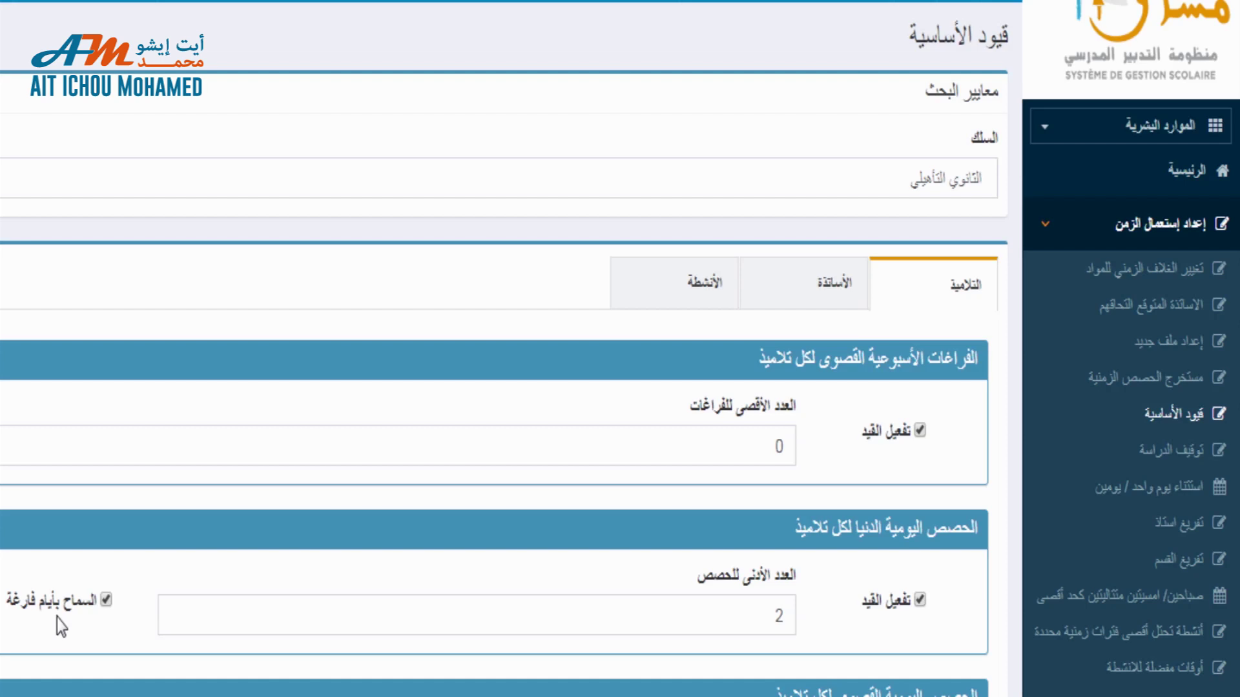
# Step: Turn off السماح بأيام فارغة in the pupils' minimum daily sessions constraint on the قيود الأساسية page and save the constraints
pyautogui.click(105, 603)
pyautogui.scroll(-4, 1033, 536)
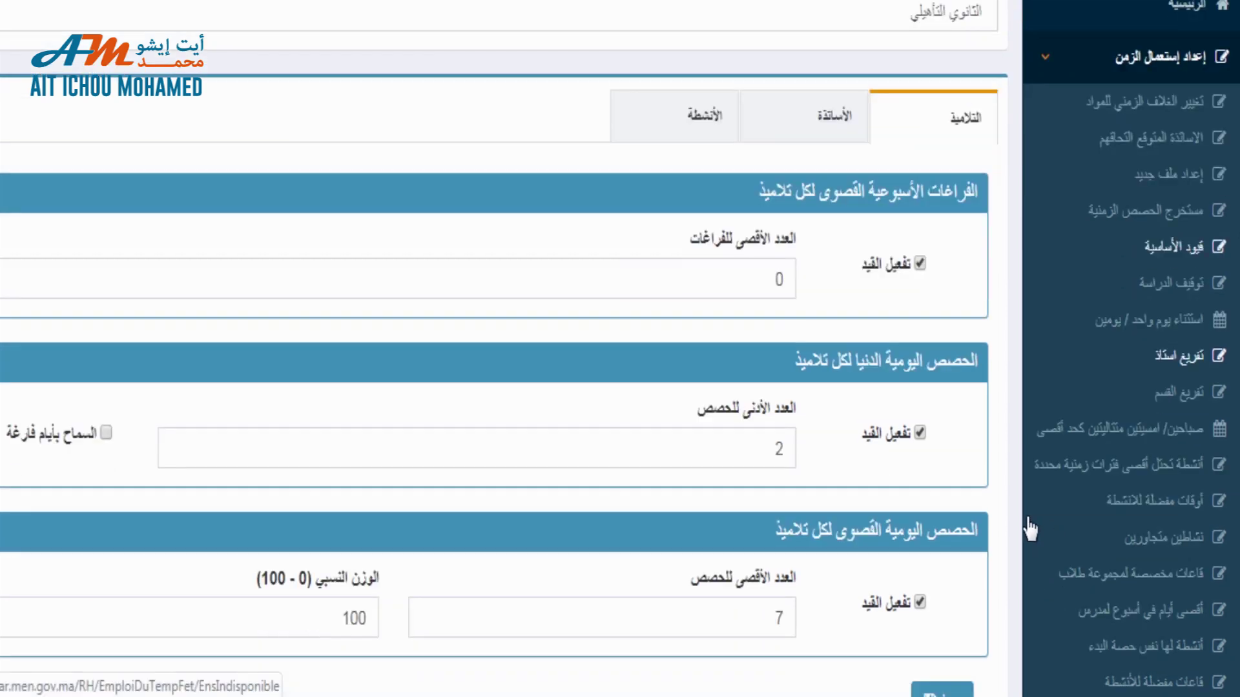
pyautogui.click(944, 630)
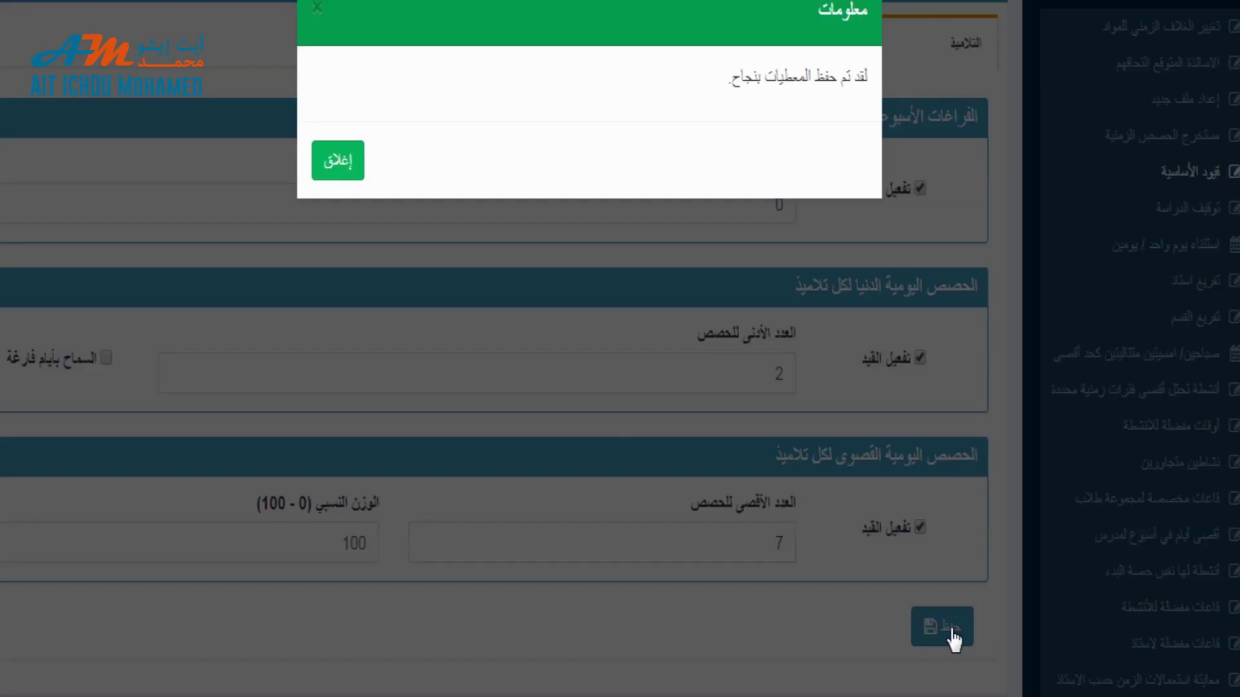
pyautogui.click(343, 164)
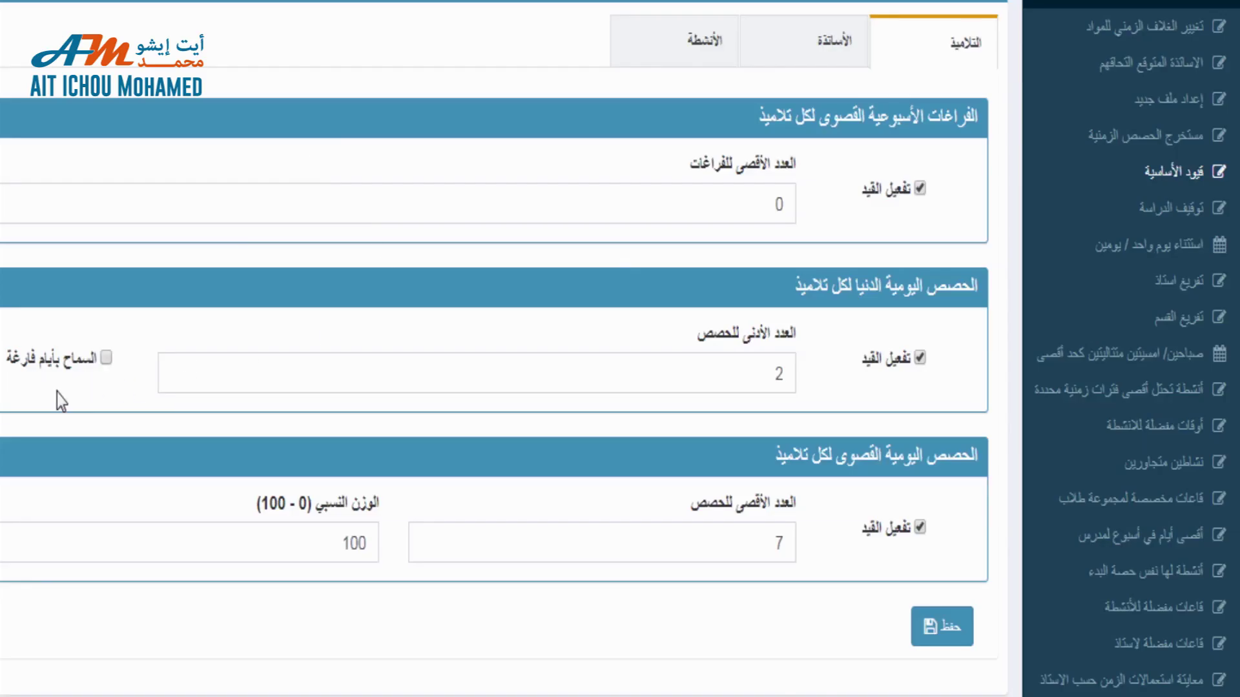
# Step: Examine the teachers' weekly gaps and minimum daily sessions constraints under الأساتذة
pyautogui.scroll(3, 97, 387)
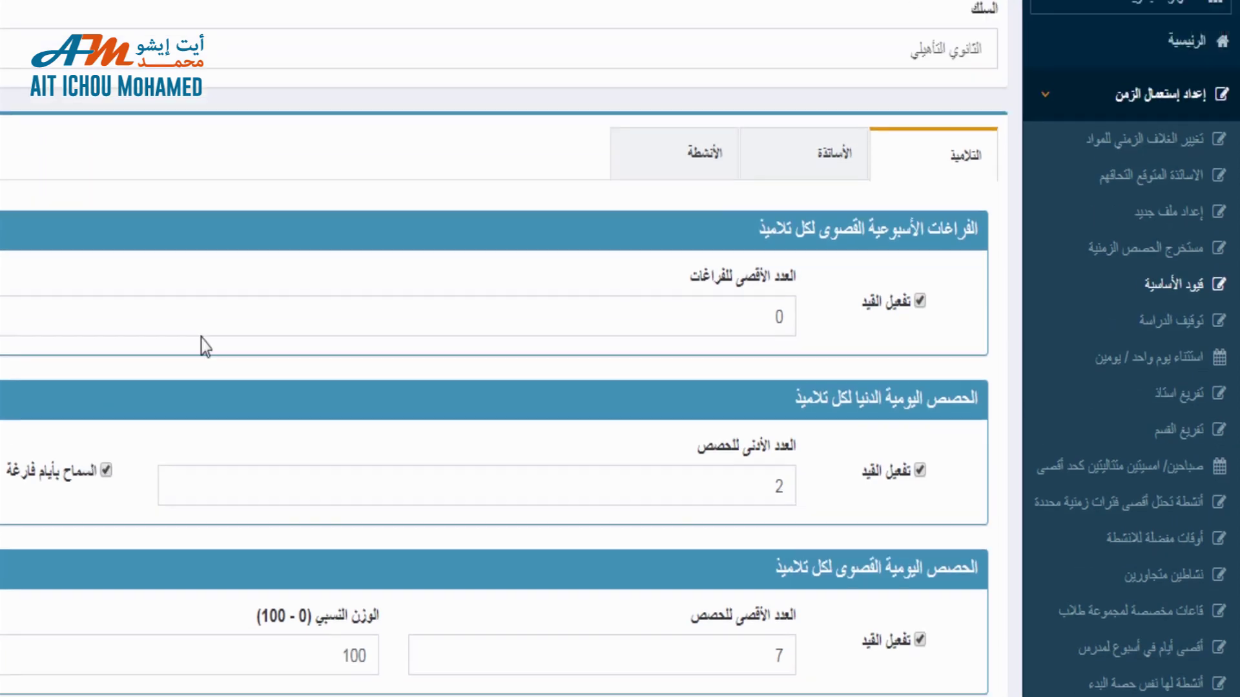
pyautogui.click(802, 303)
pyautogui.scroll(-4, 801, 304)
pyautogui.scroll(5, 802, 306)
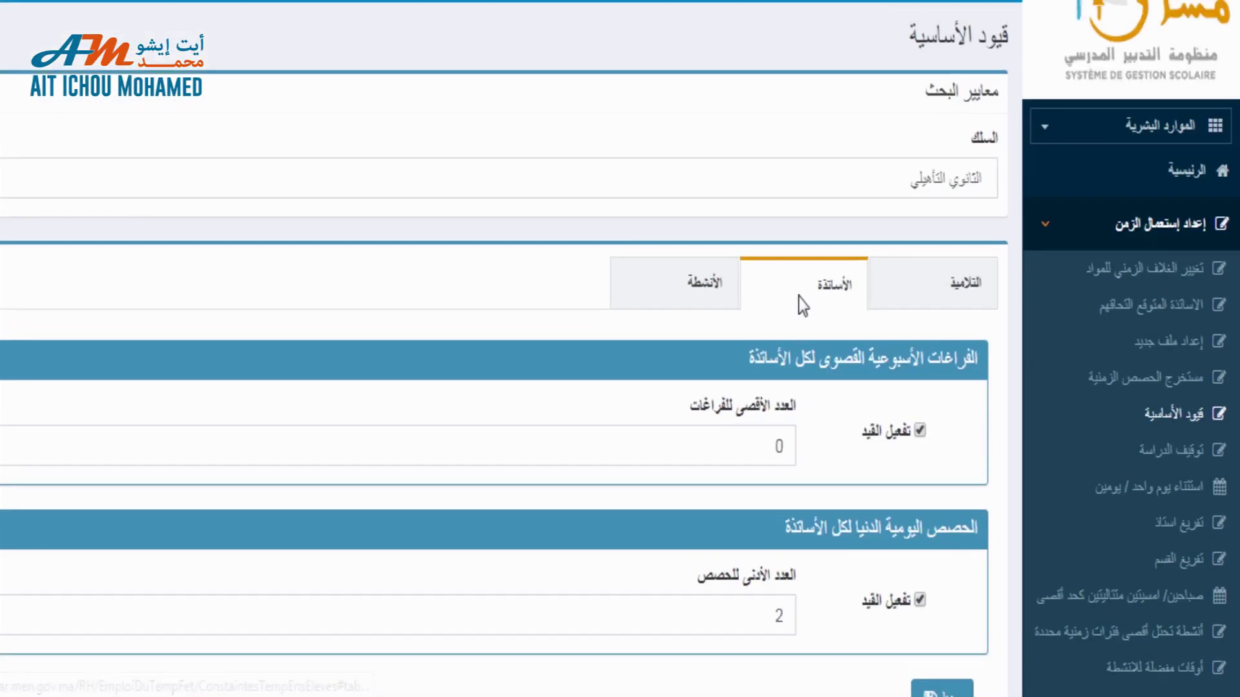
# Step: For the الأنشطة constraints, enable the start times to avoid, set المدة to 2, and mark حصة 2 for all days
pyautogui.click(684, 282)
pyautogui.scroll(-1, 1017, 401)
pyautogui.scroll(-3, 1016, 391)
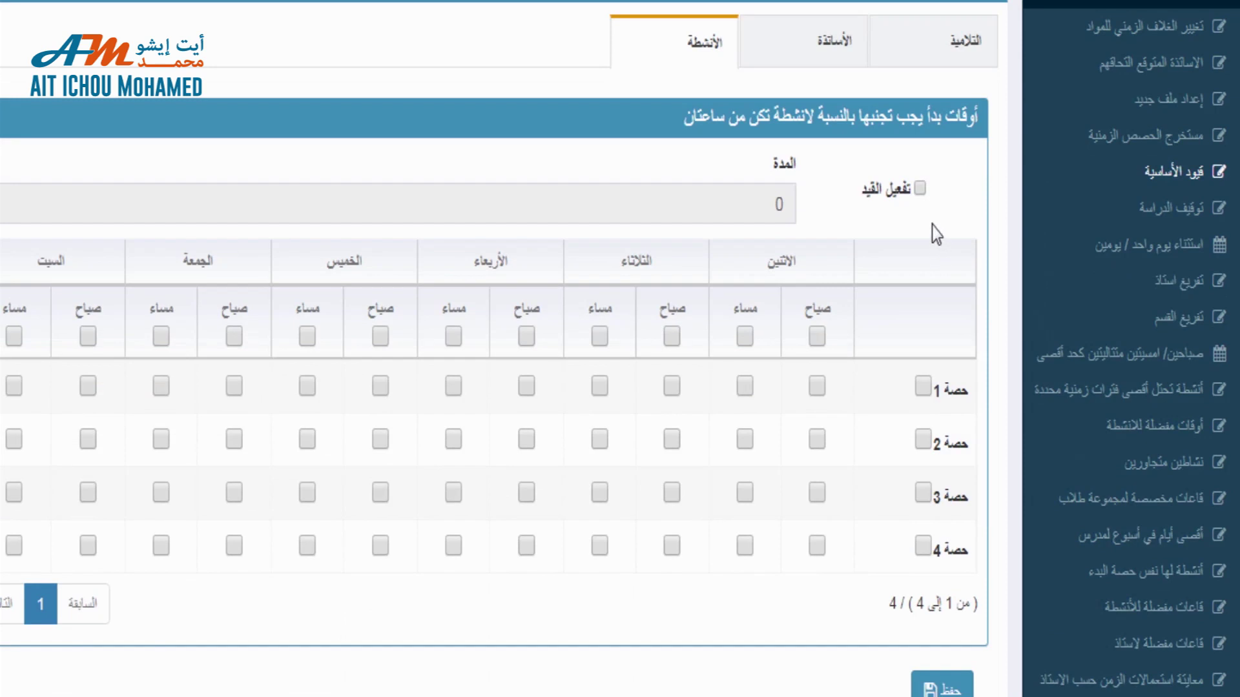
pyautogui.click(919, 189)
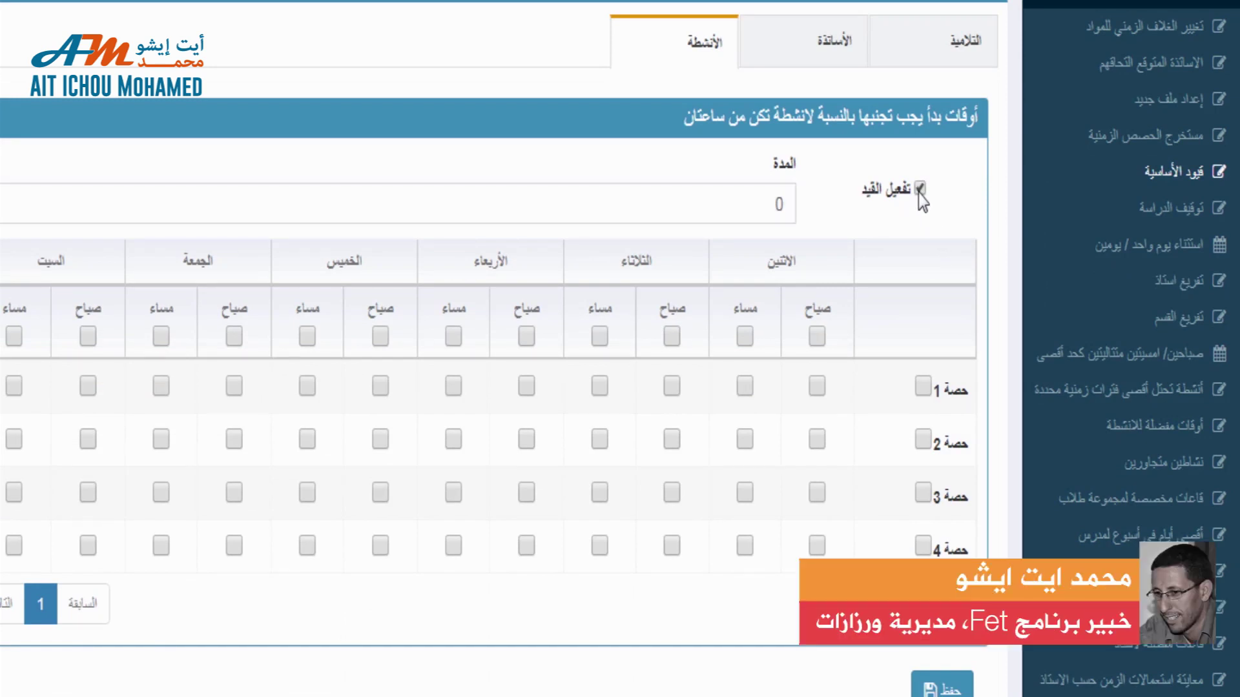
pyautogui.doubleClick(783, 201)
pyautogui.write('2')
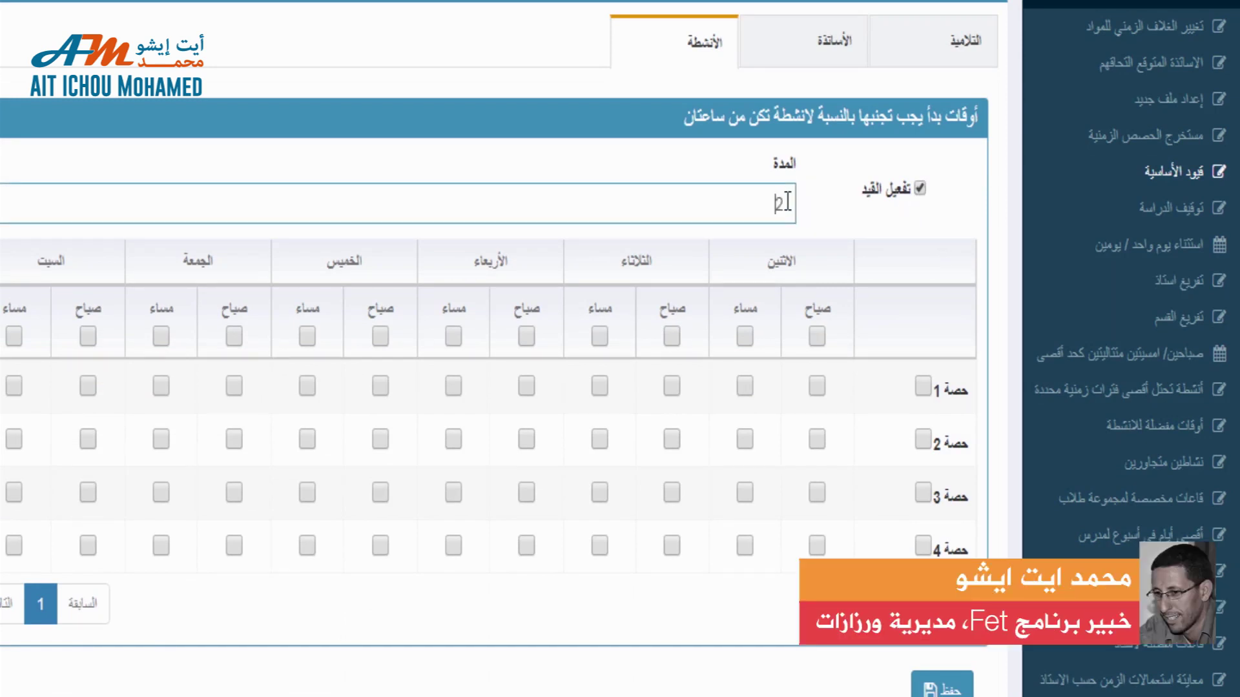
pyautogui.click(974, 235)
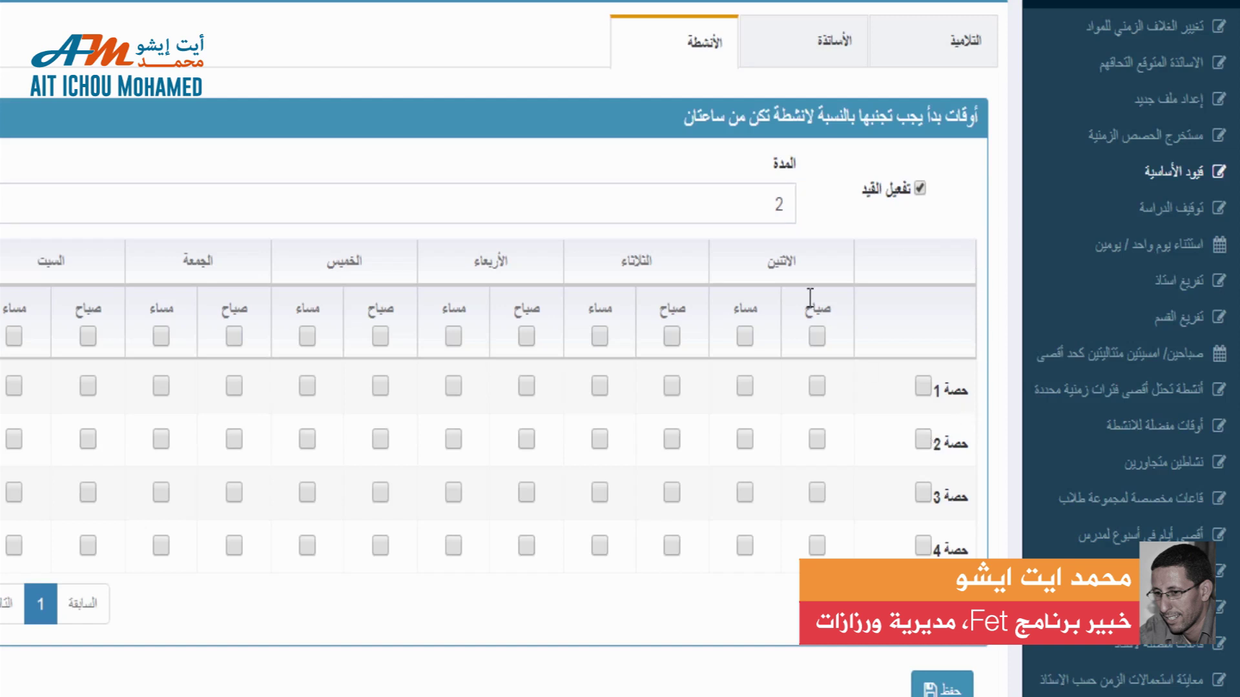
pyautogui.click(923, 440)
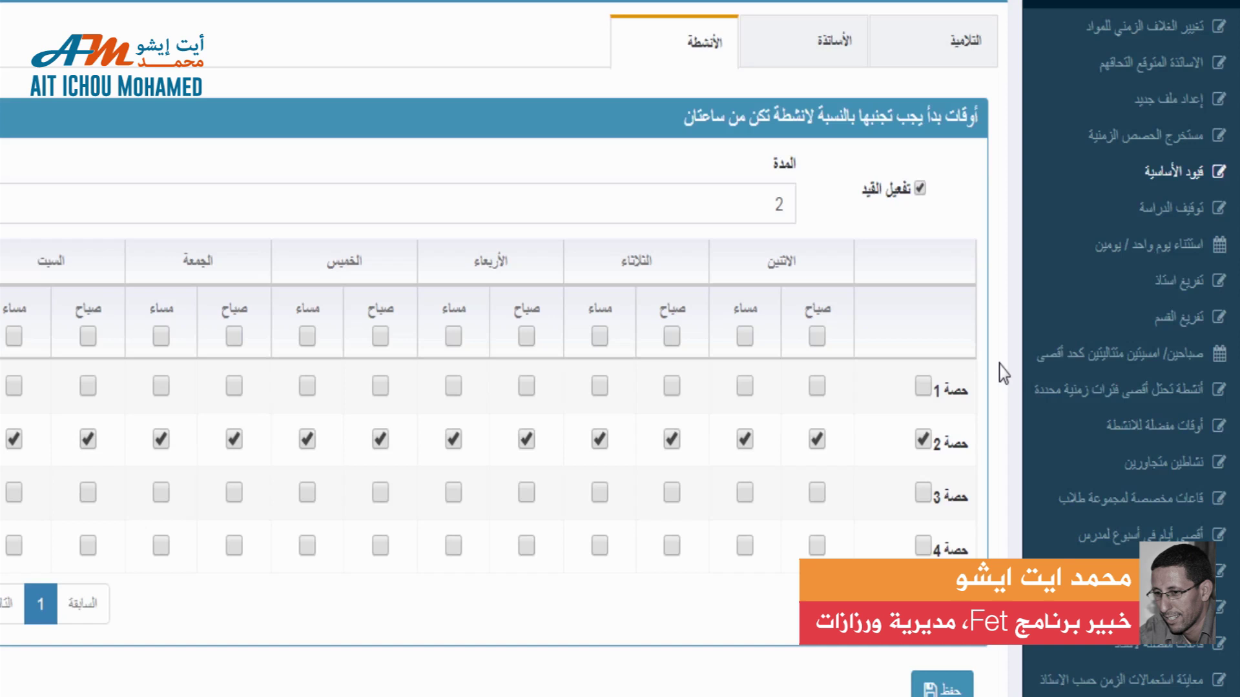
# Step: Save the توقيف الدراسة page with no sessions marked and dismiss the information message
pyautogui.click(1171, 207)
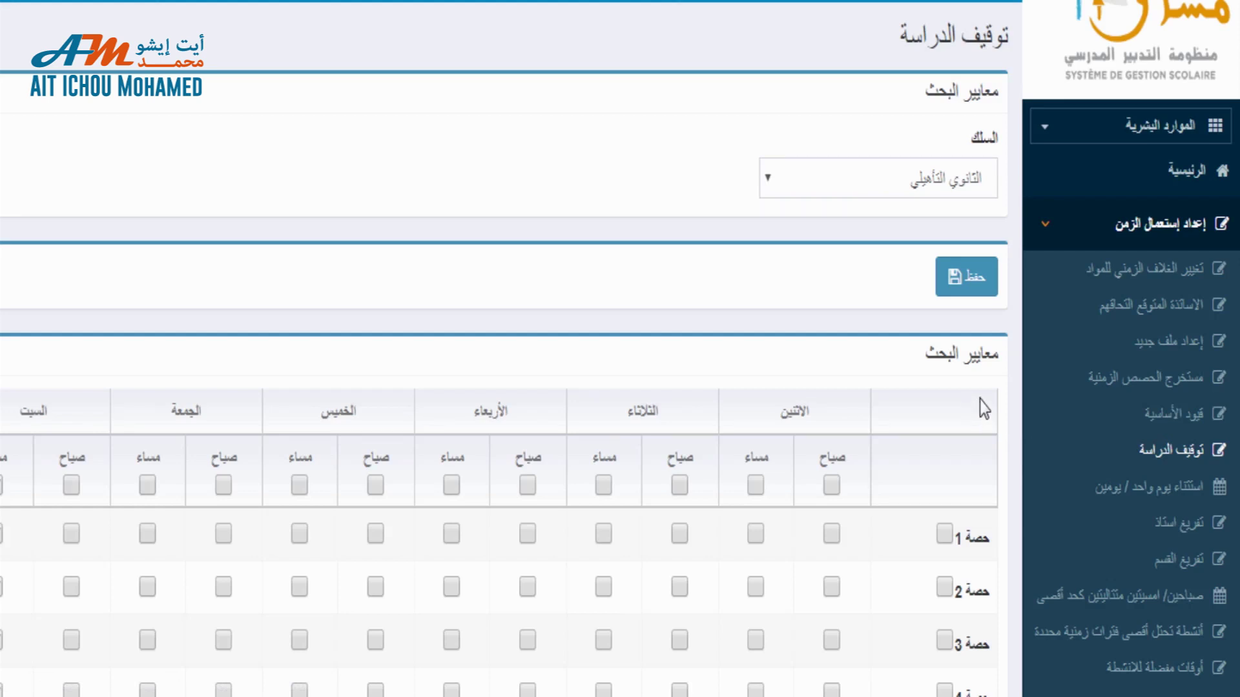
pyautogui.click(962, 290)
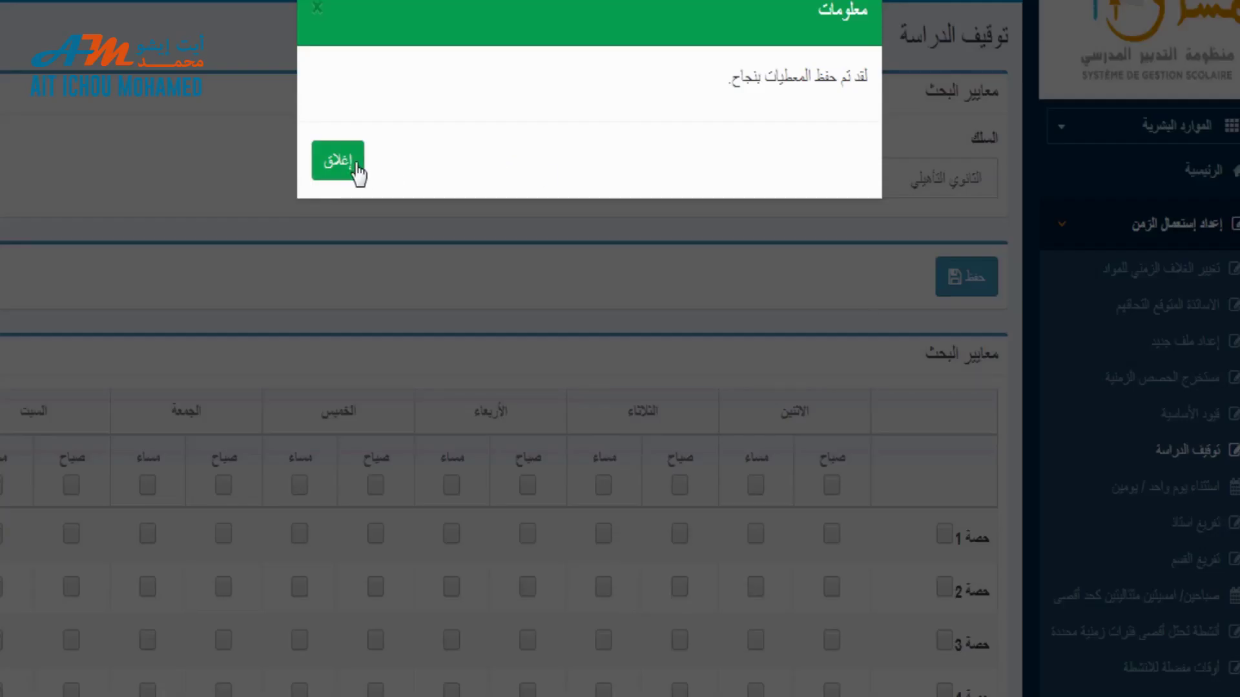
pyautogui.click(348, 165)
# Step: Inspect the constraint pages تفريغ استاذ, صباحين/ امسيتين متتاليتين كحد أقصى and نشاطين متجاورين
pyautogui.click(1163, 526)
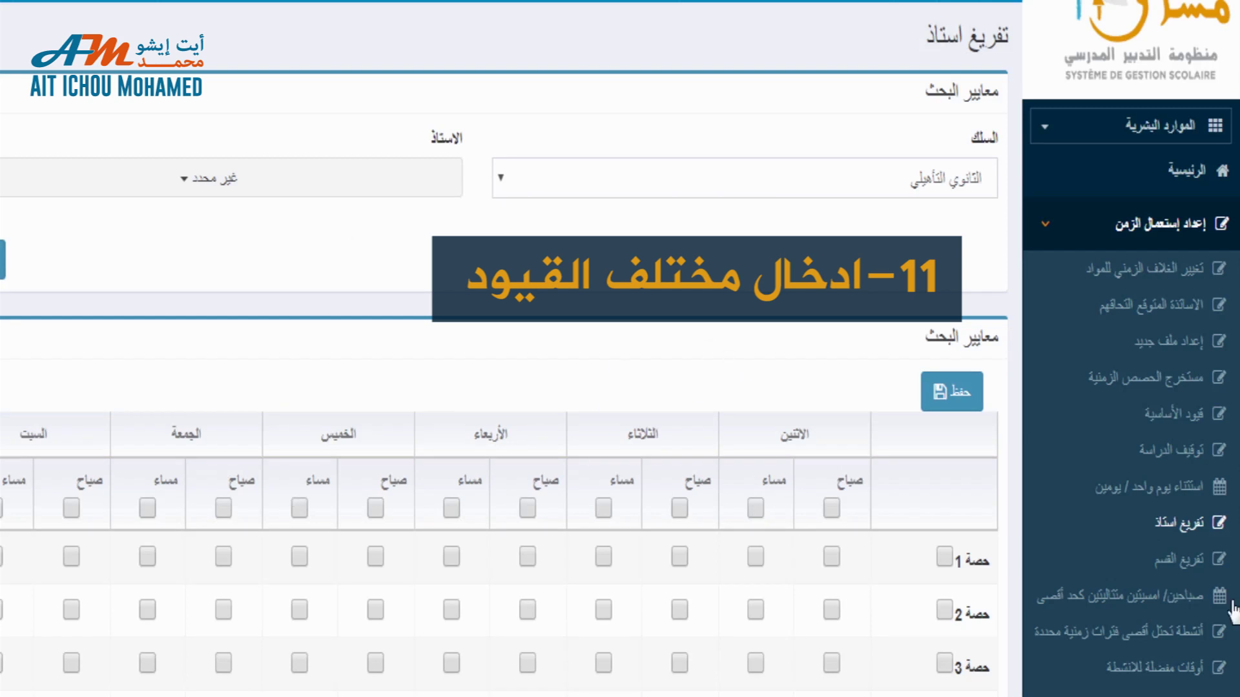
pyautogui.click(1149, 595)
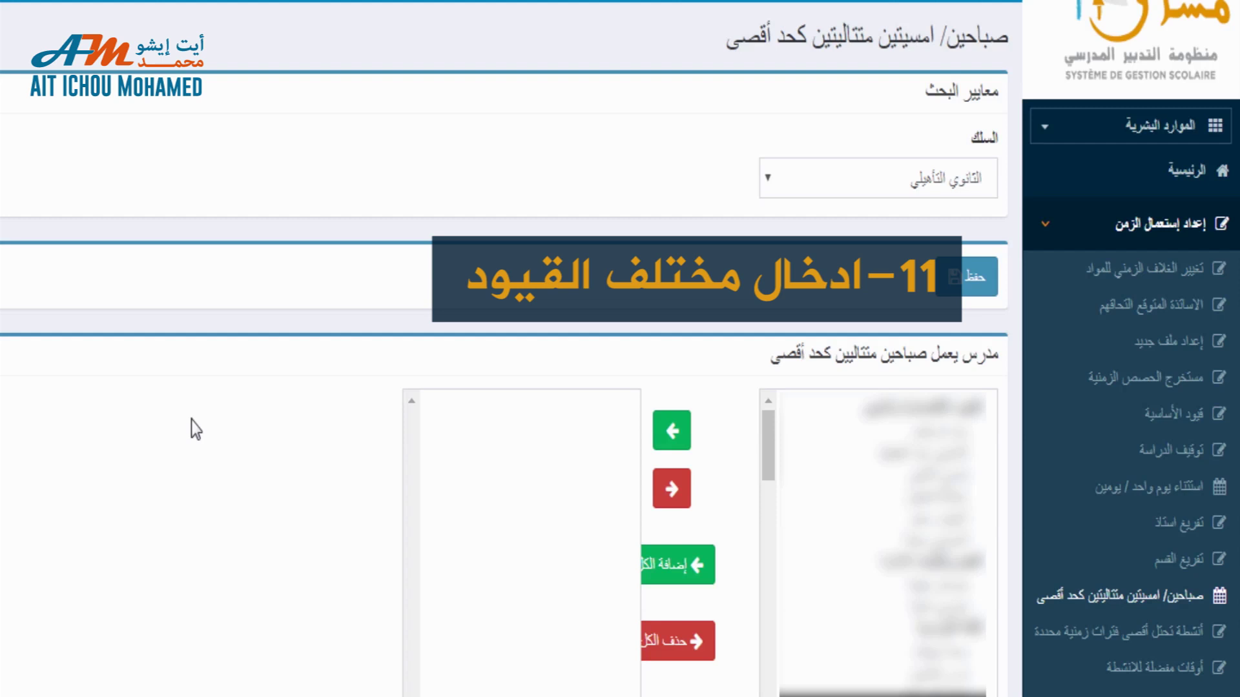
pyautogui.scroll(-2, 1137, 517)
pyautogui.click(1143, 588)
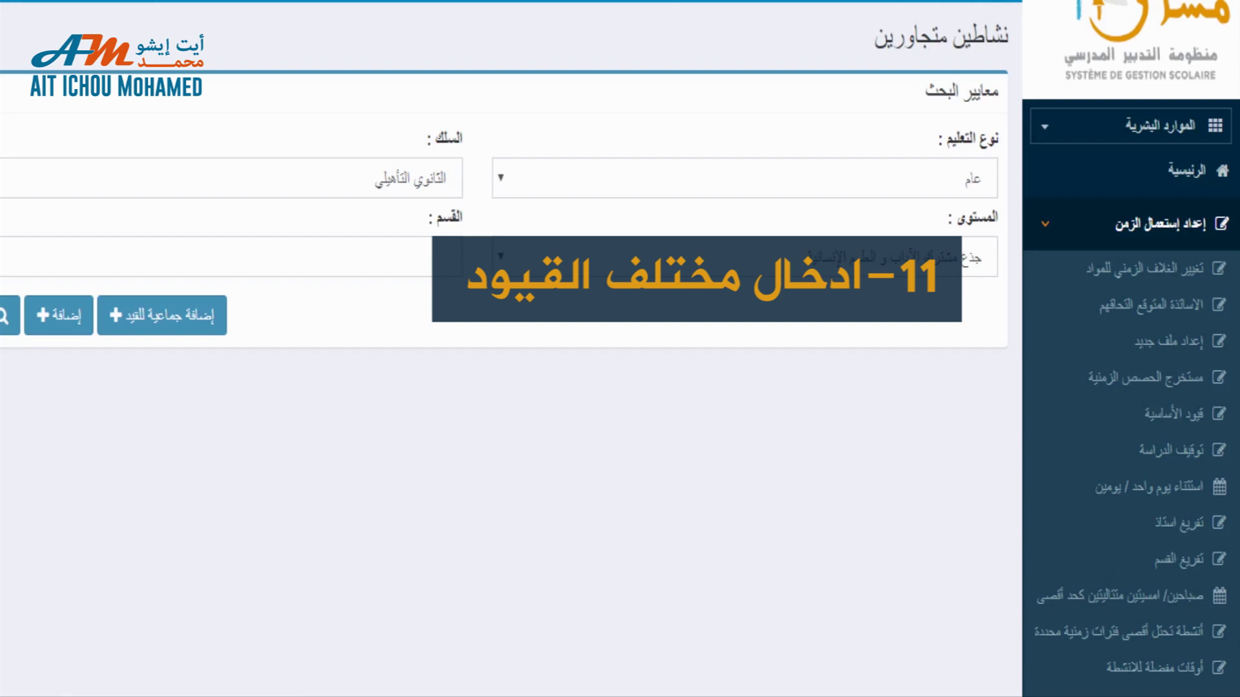
# Step: Open the تصدير / إستيراد ملف Fet page for exporting and importing the timetable data
pyautogui.scroll(-3, 1118, 493)
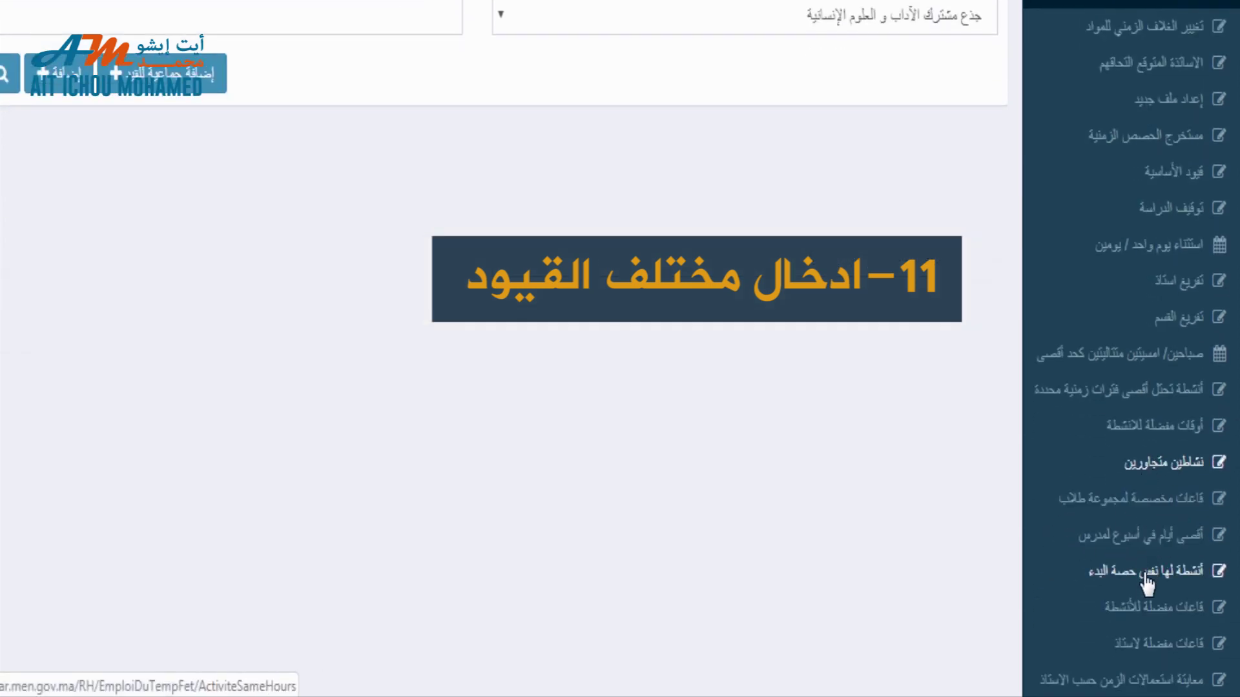
pyautogui.scroll(-2, 1138, 600)
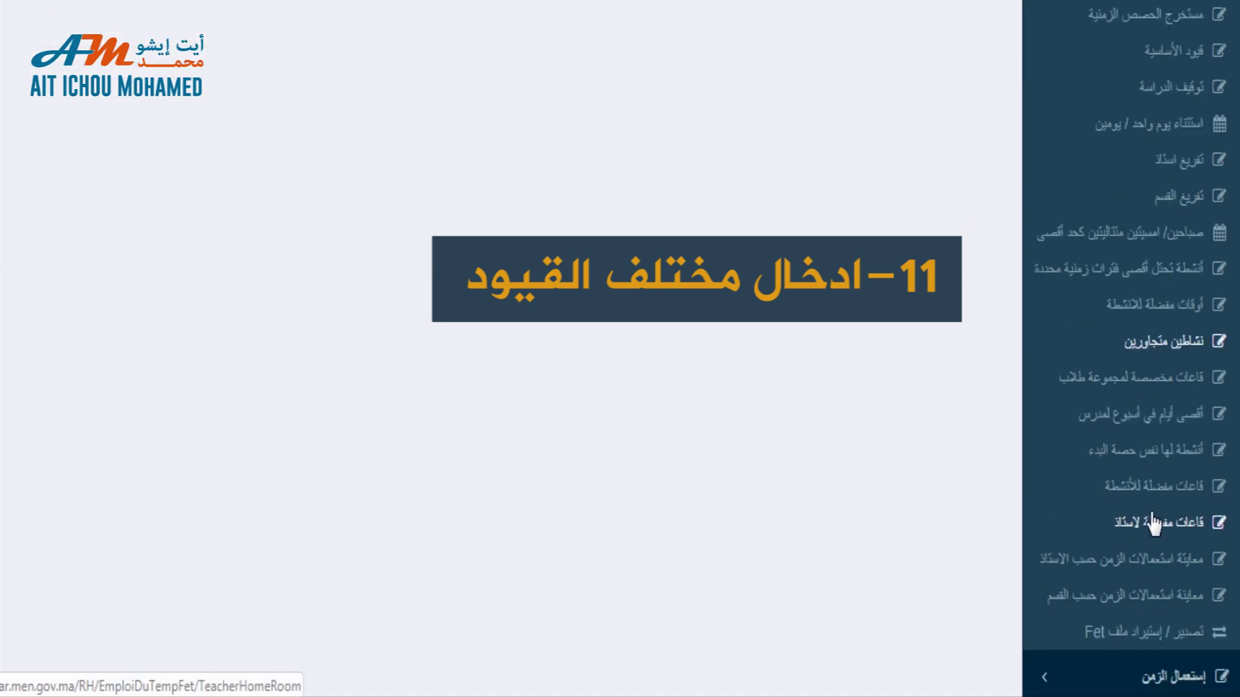
pyautogui.click(1152, 636)
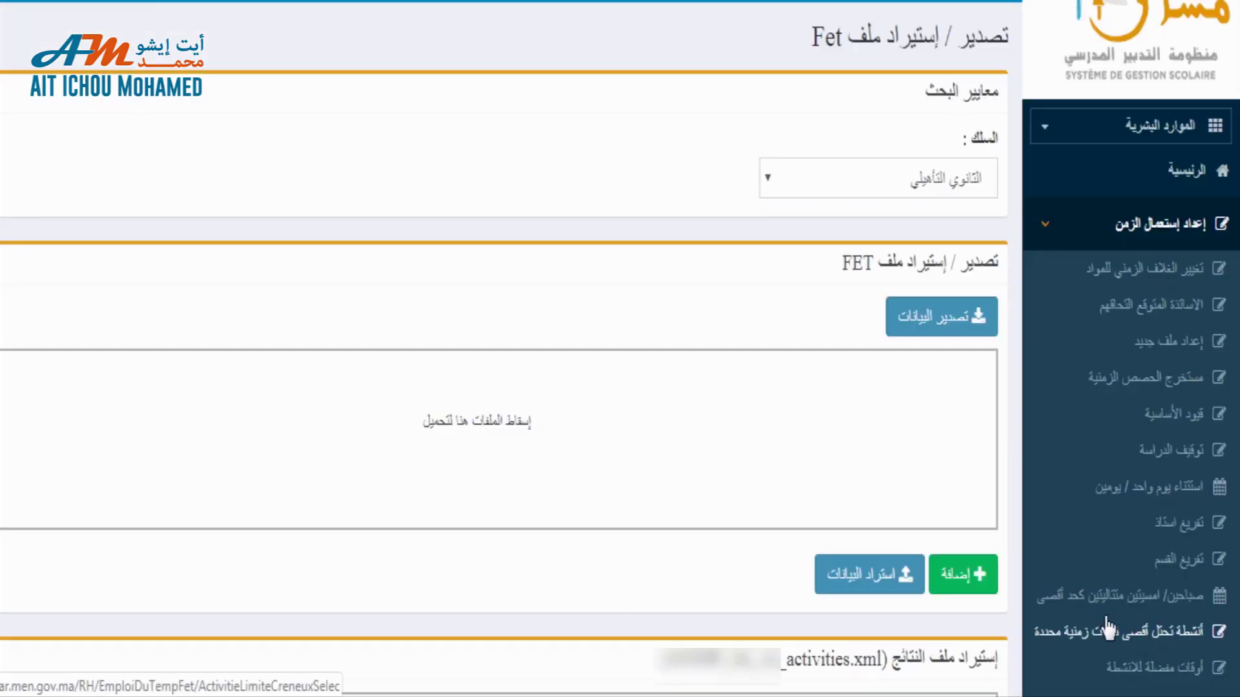